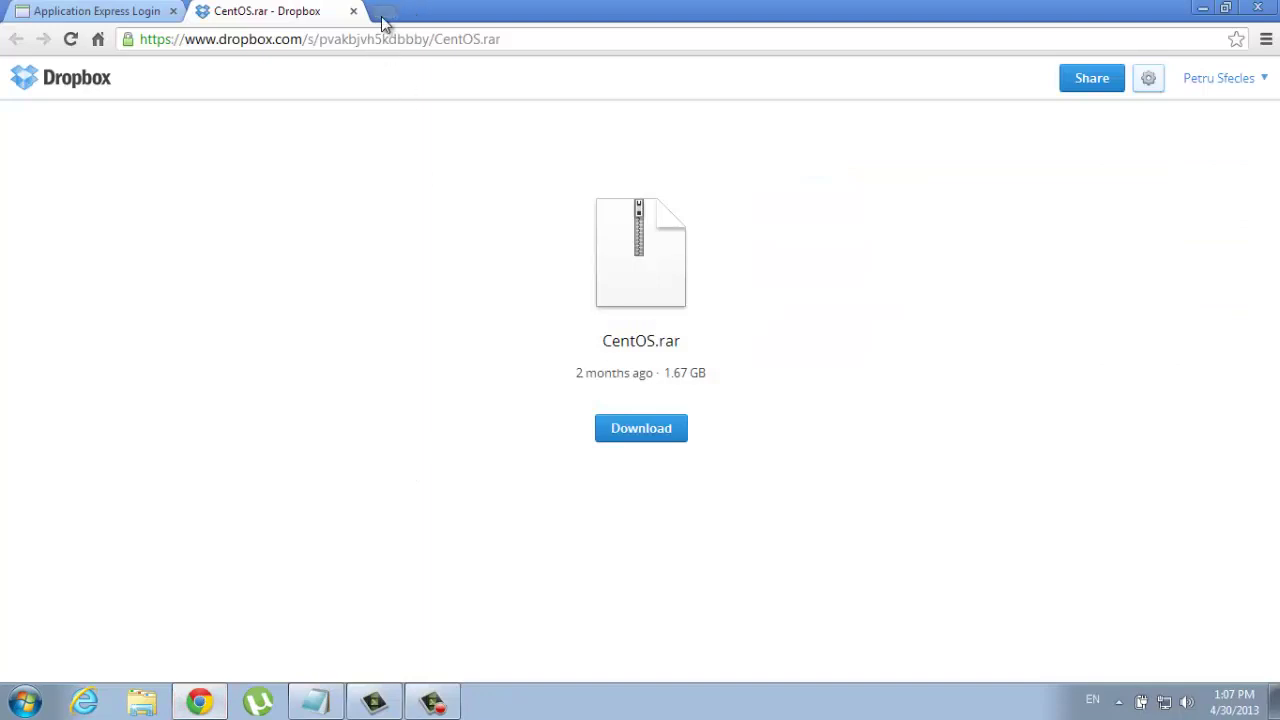
Open the vmware.com website in a new browser tab
{"action": "left_click", "coordinate": [382, 18]}
{"action": "type", "text": "v"}
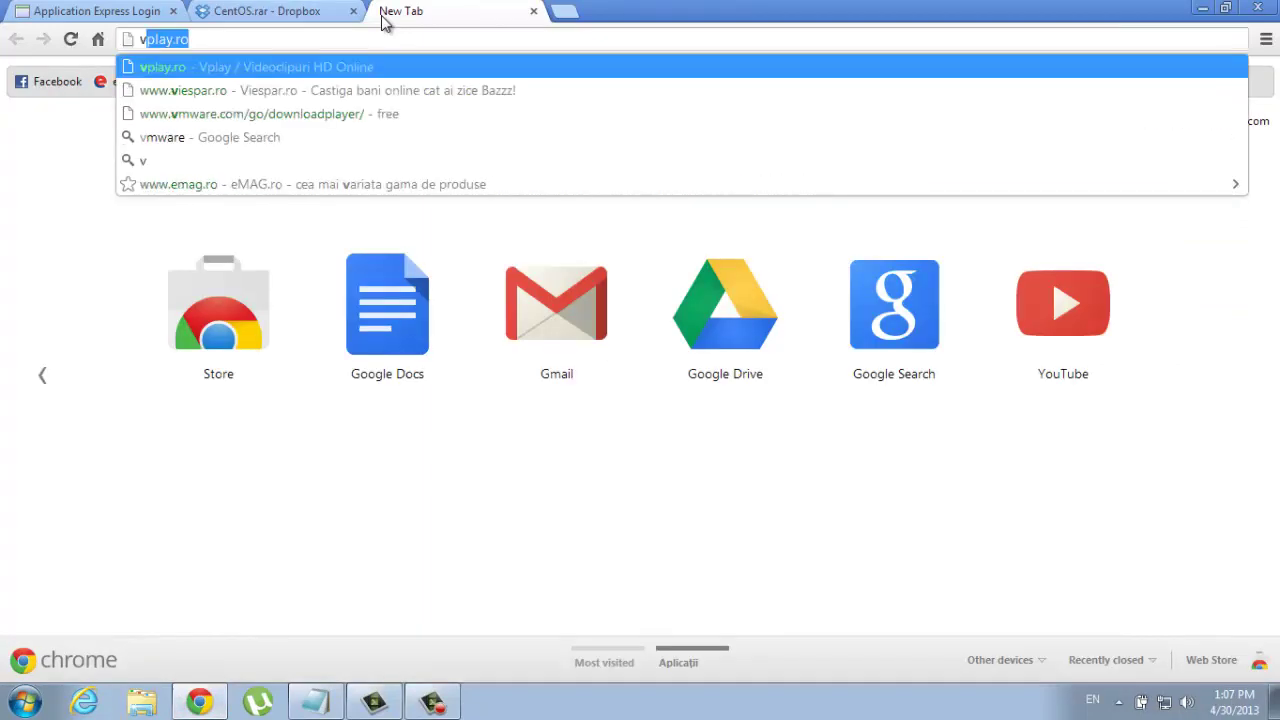
{"action": "type", "text": "m"}
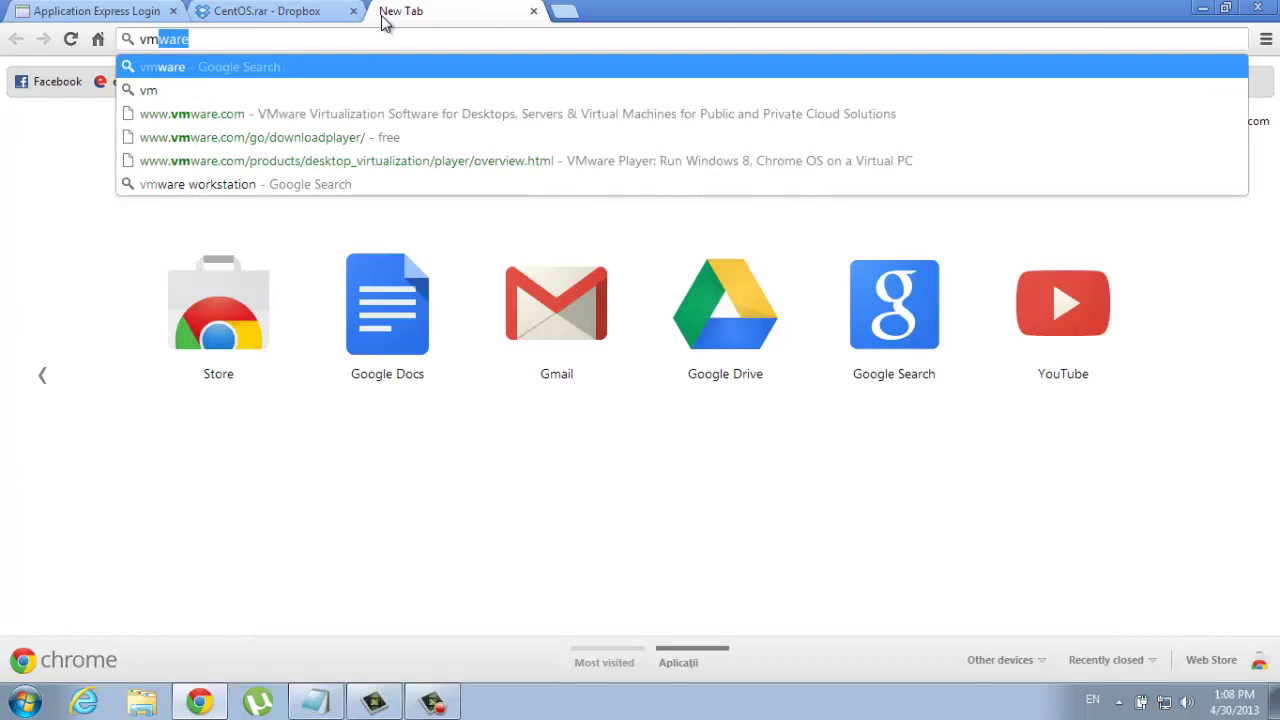
{"action": "type", "text": "ware.com"}
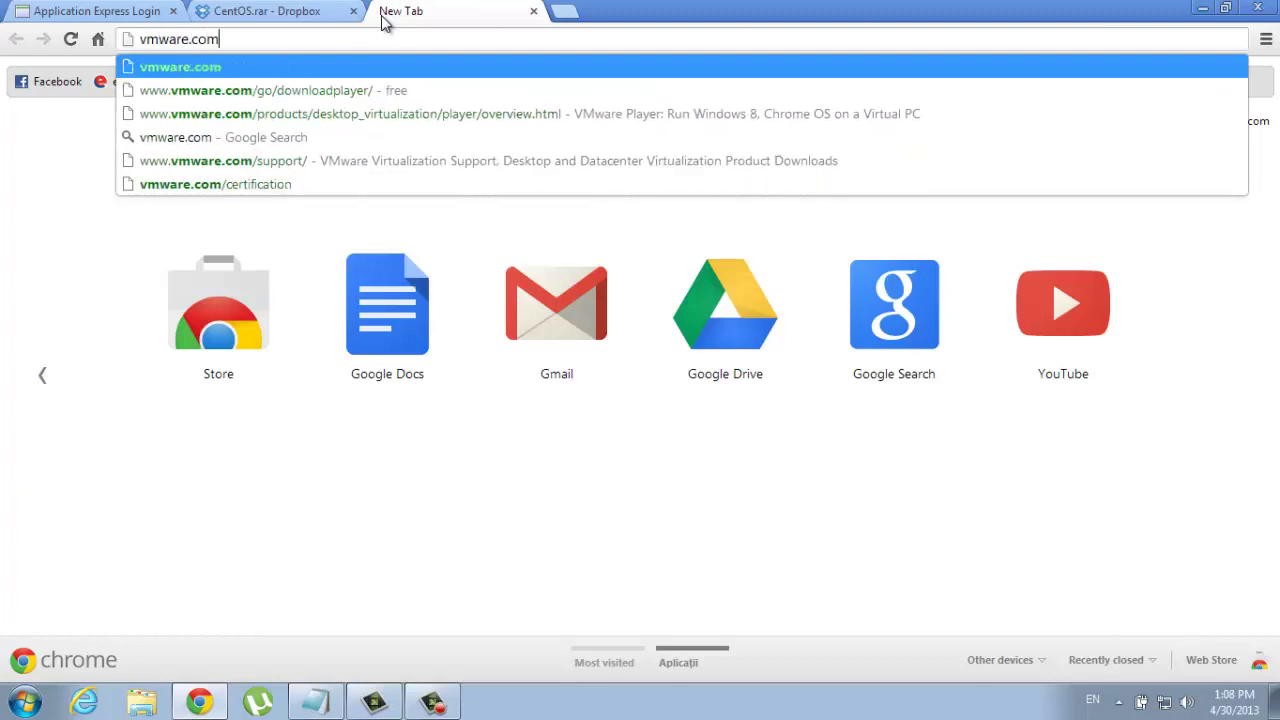
{"action": "key", "text": "Return"}
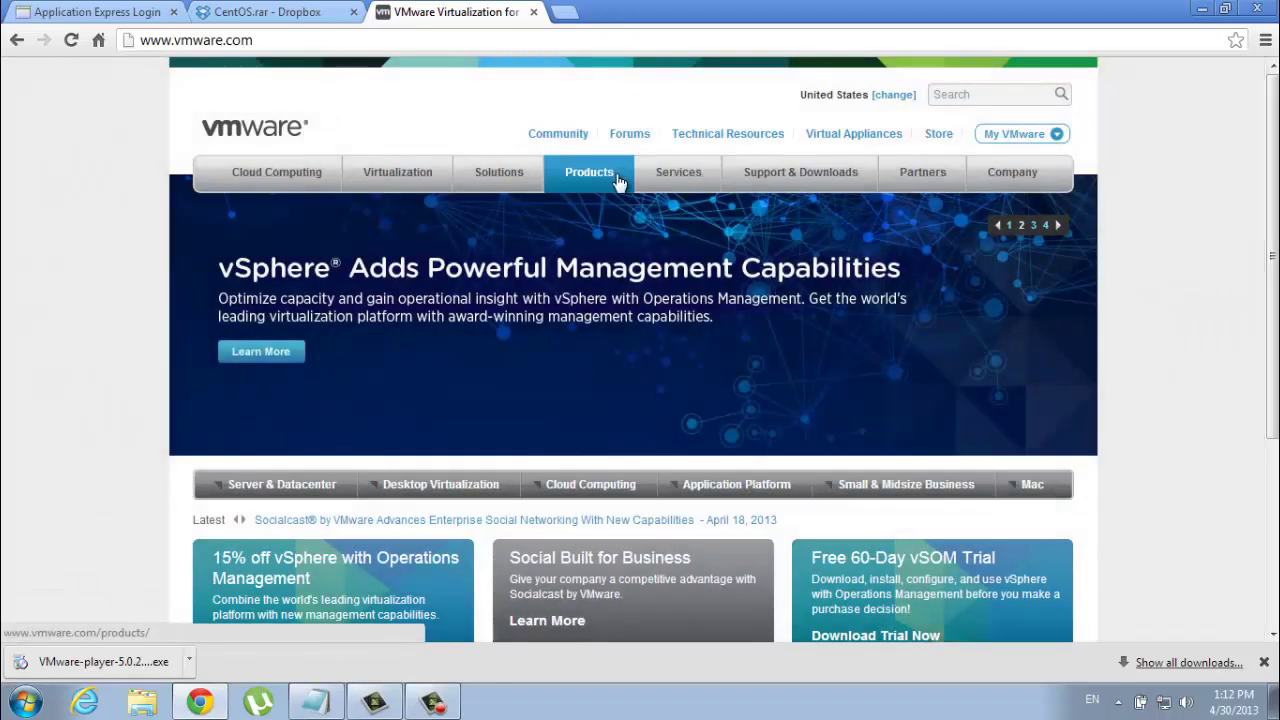
Go to the VMware Player product's download page and download VMware Player for Windows 32-bit and 64-bit
{"action": "mouse_move", "coordinate": [618, 180]}
{"action": "left_click", "coordinate": [899, 428]}
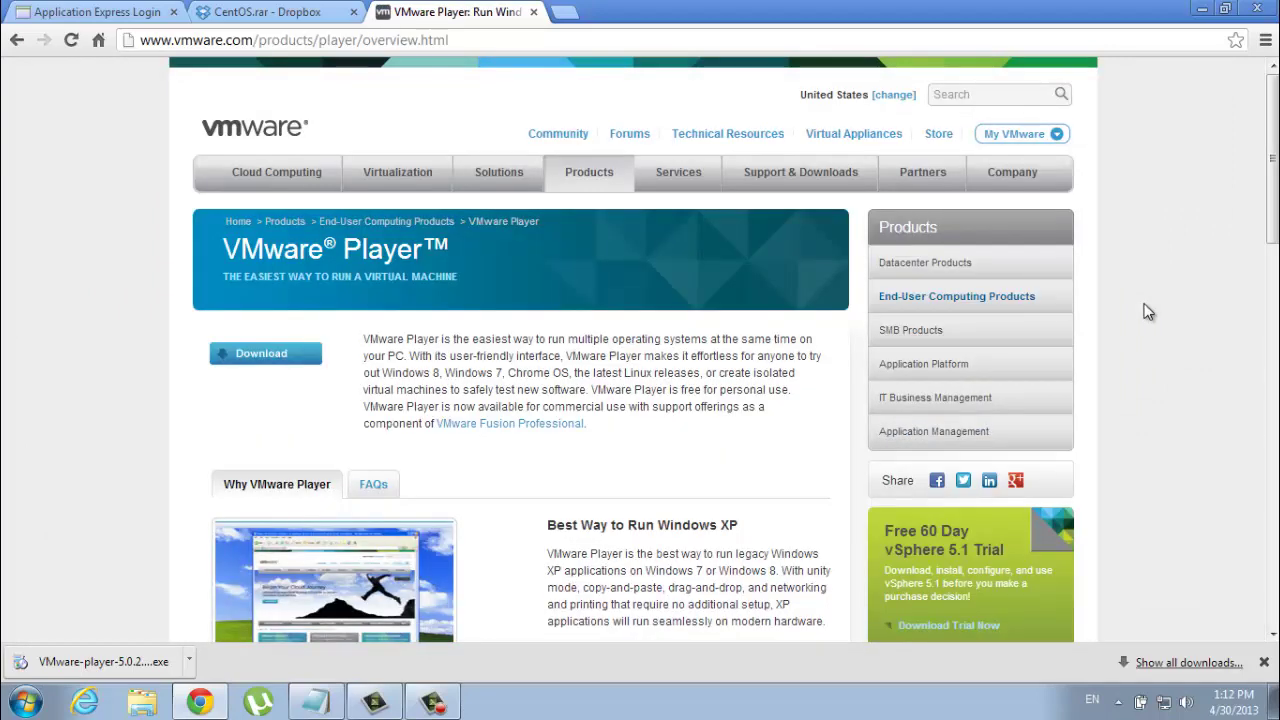
{"action": "scroll", "coordinate": [1148, 312], "scroll_direction": "down", "scroll_amount": 4}
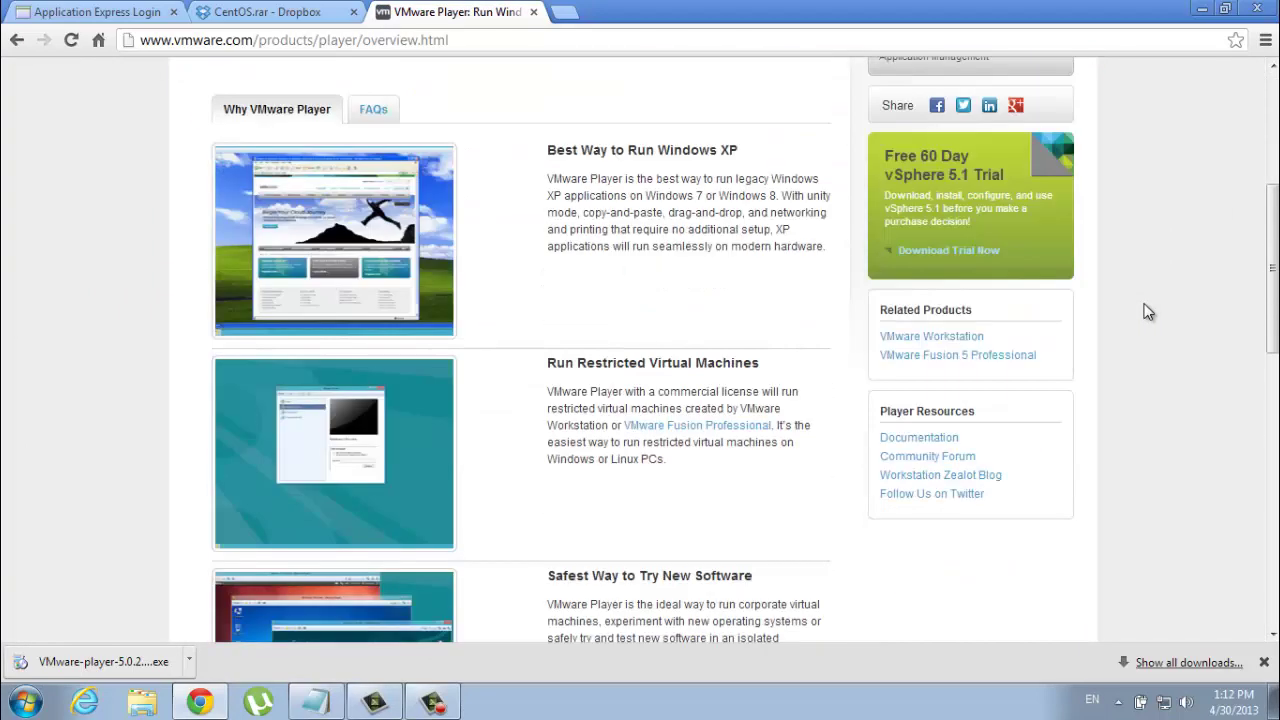
{"action": "scroll", "coordinate": [410, 130], "scroll_direction": "up", "scroll_amount": 3}
{"action": "left_click", "coordinate": [272, 258]}
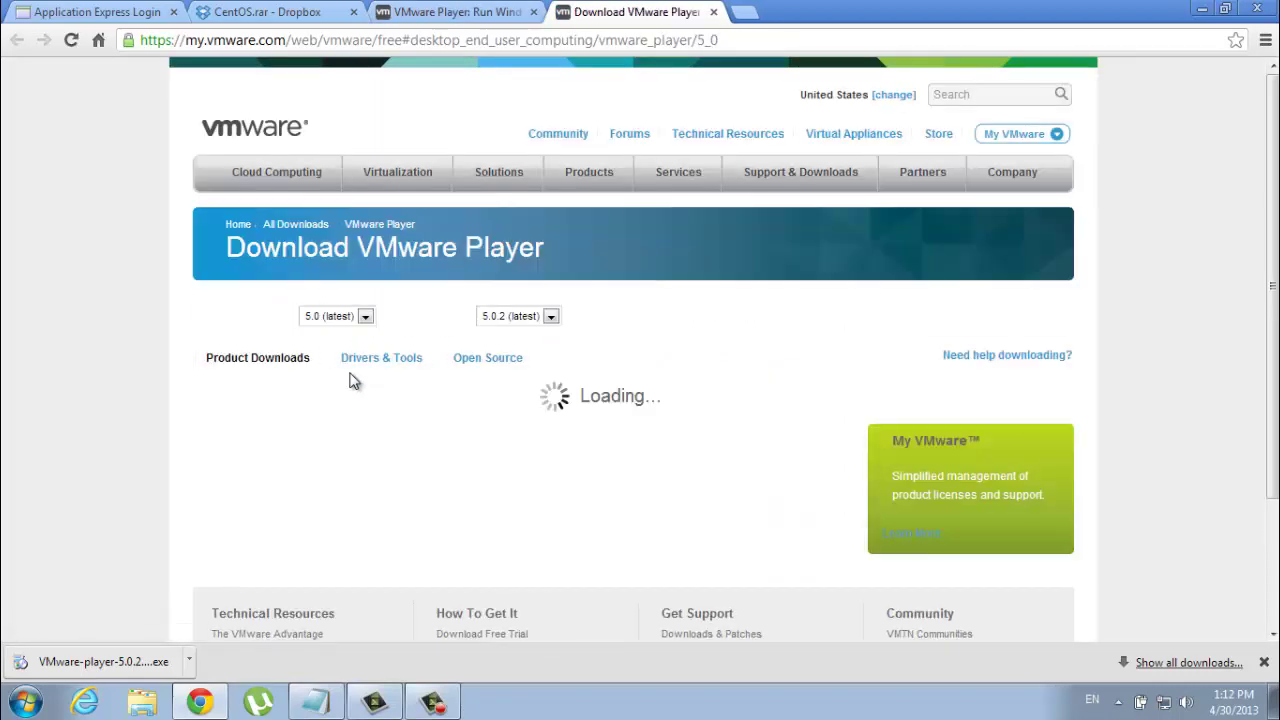
{"action": "scroll", "coordinate": [352, 380], "scroll_direction": "down", "scroll_amount": 2}
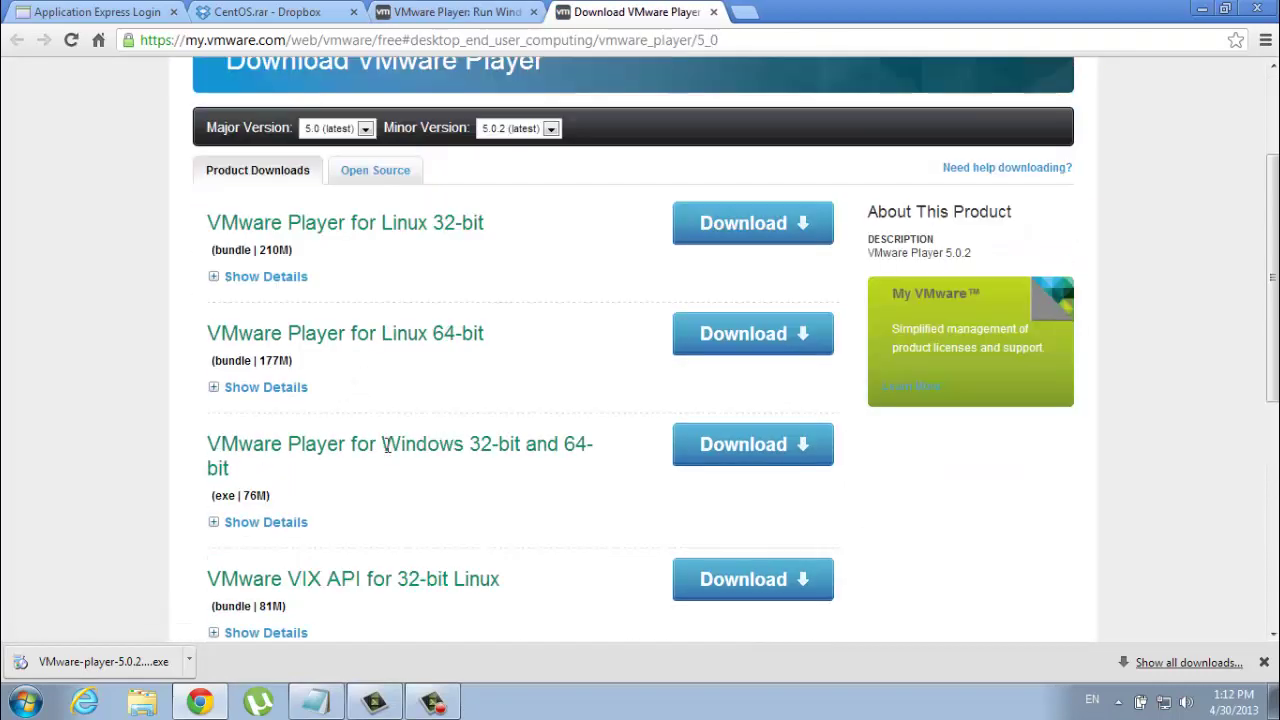
{"action": "left_click", "coordinate": [728, 458]}
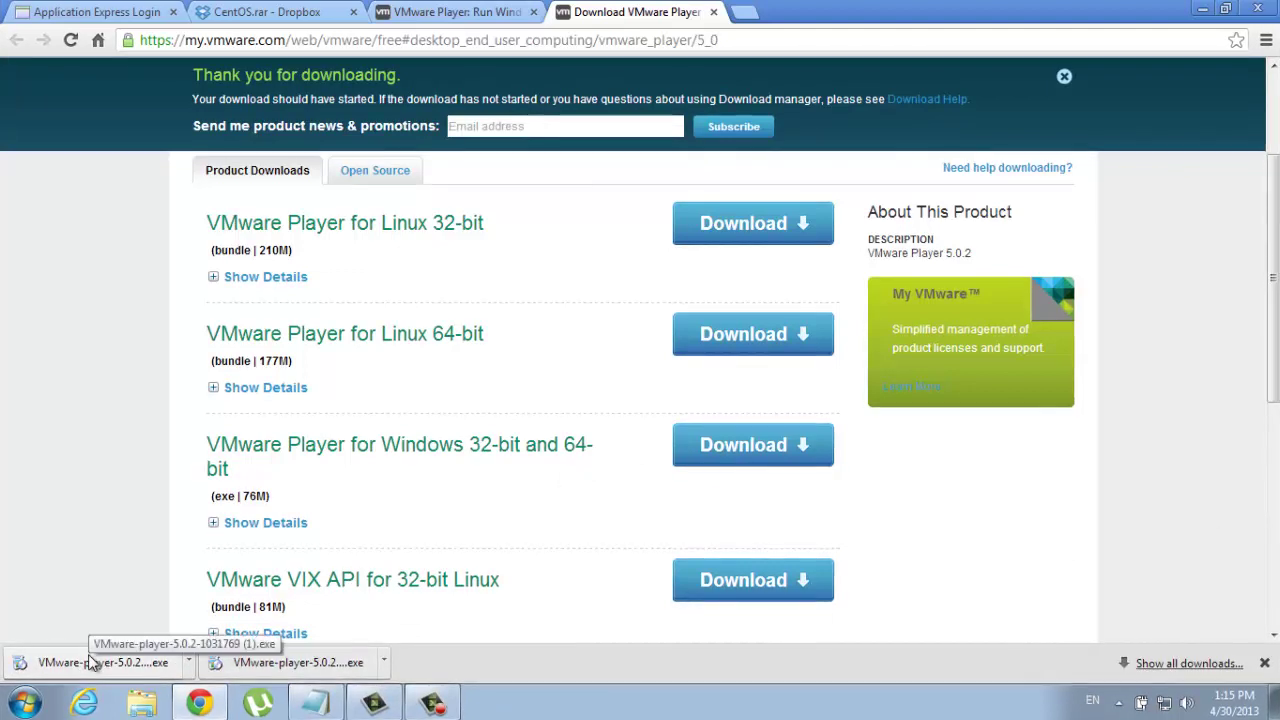
Run the downloaded VMware Player installer, keeping the default destination folder and the product update check on startup
{"action": "left_click", "coordinate": [90, 662]}
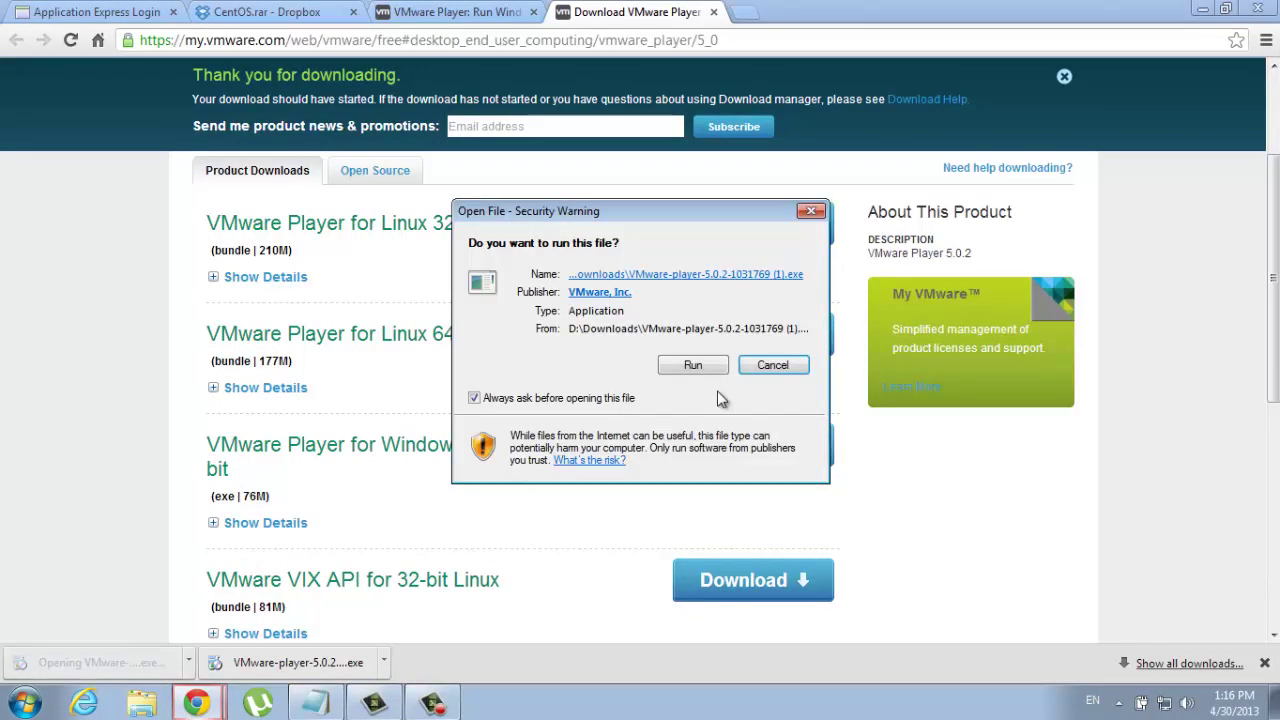
{"action": "left_click", "coordinate": [693, 365]}
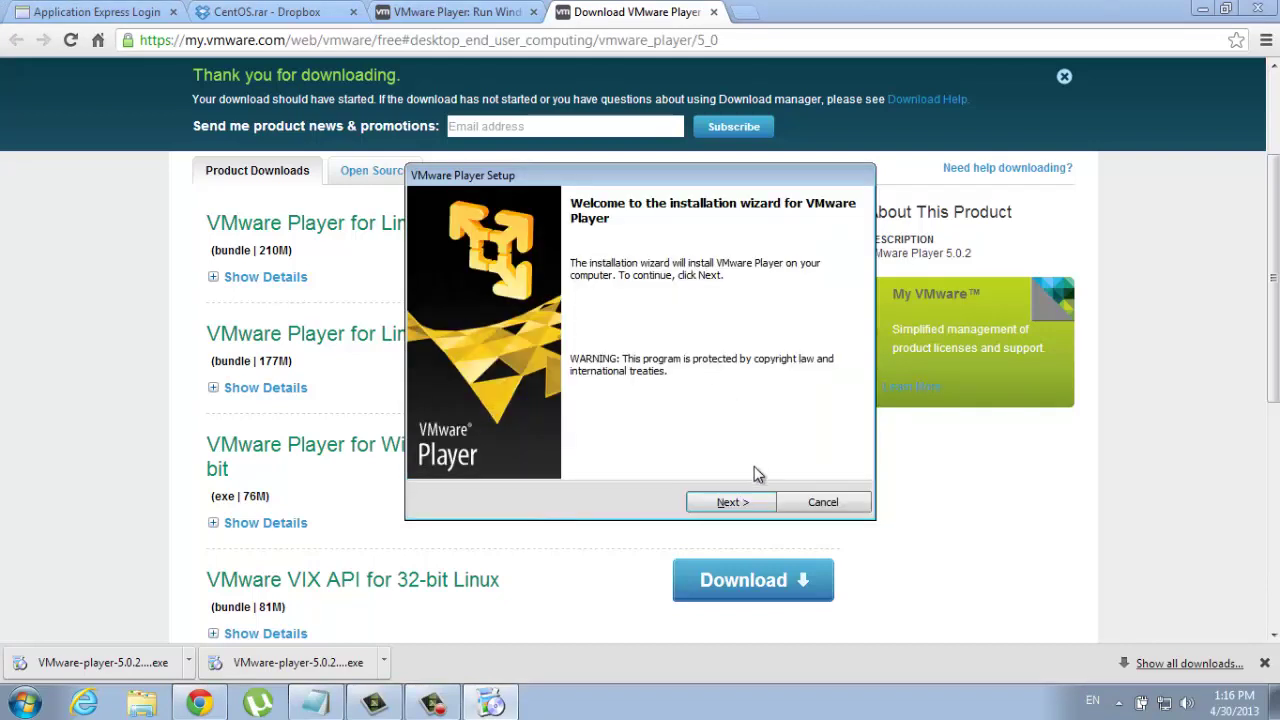
{"action": "left_click", "coordinate": [722, 500]}
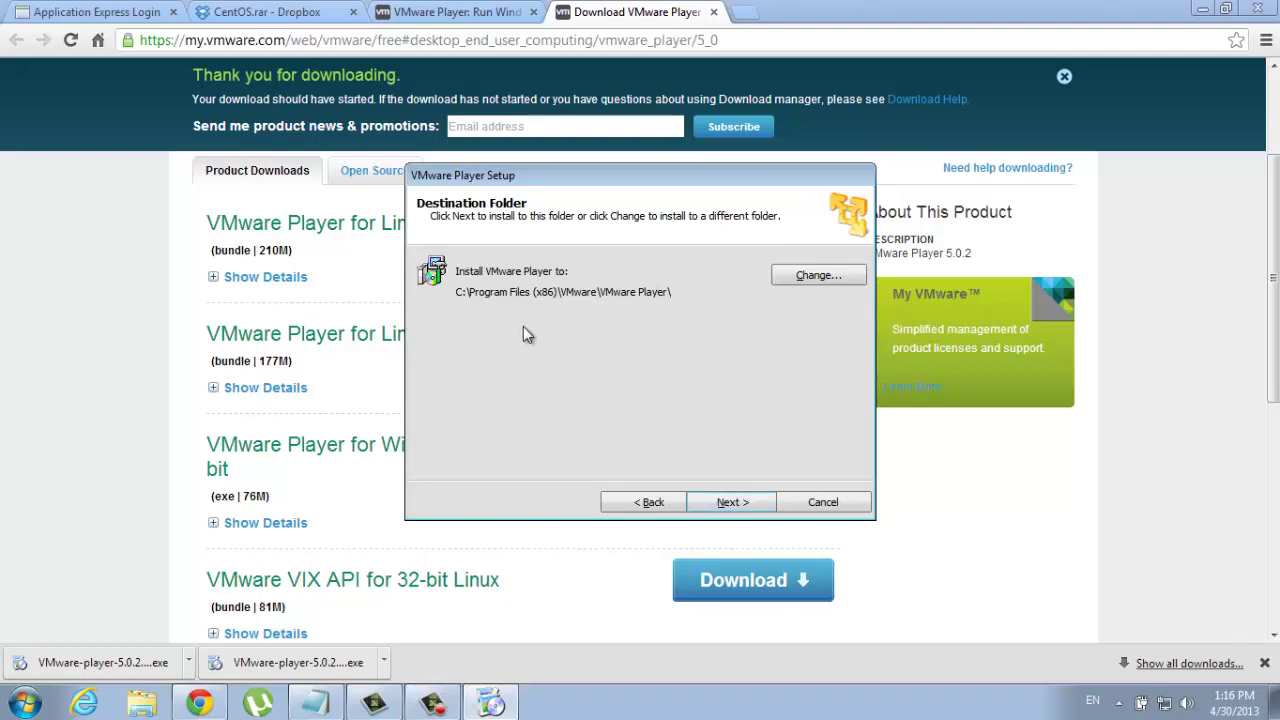
{"action": "left_click", "coordinate": [733, 508]}
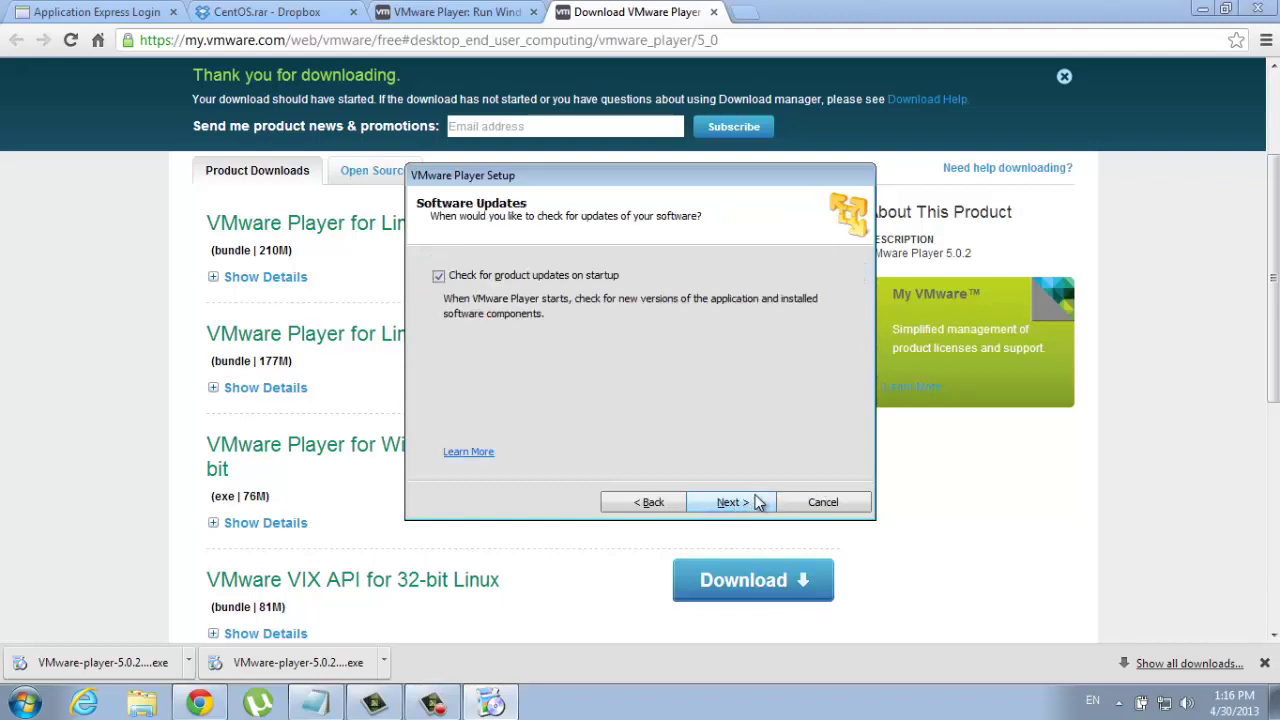
{"action": "left_click", "coordinate": [722, 500]}
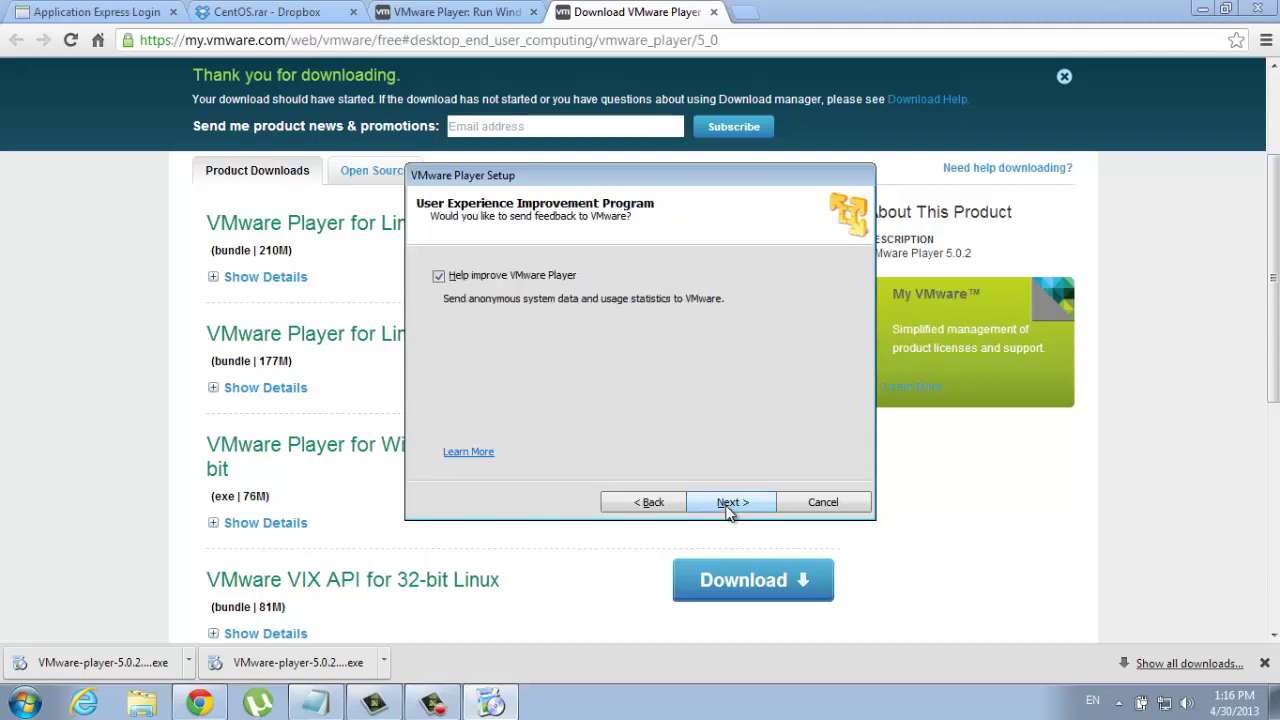
Complete the VMware Player installation with Help improve VMware Player and the Start Menu Programs folder shortcut turned off
{"action": "left_click", "coordinate": [472, 277]}
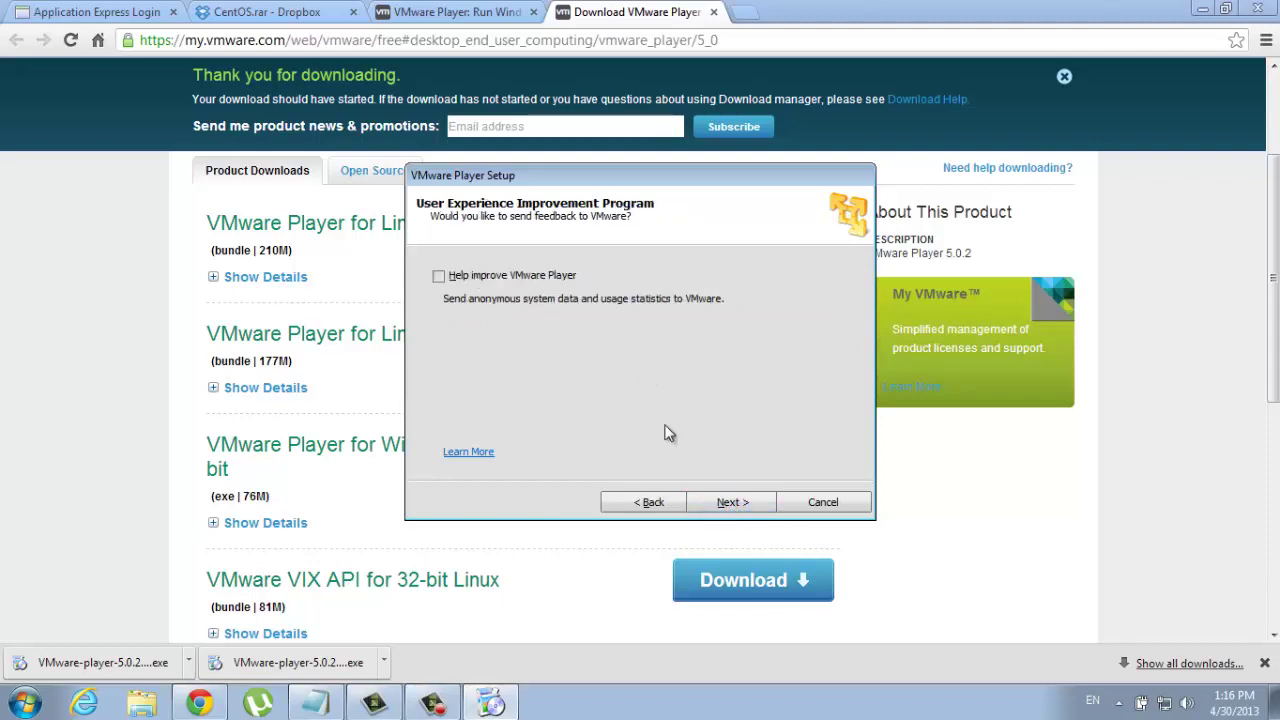
{"action": "left_click", "coordinate": [737, 502]}
{"action": "left_click", "coordinate": [510, 327]}
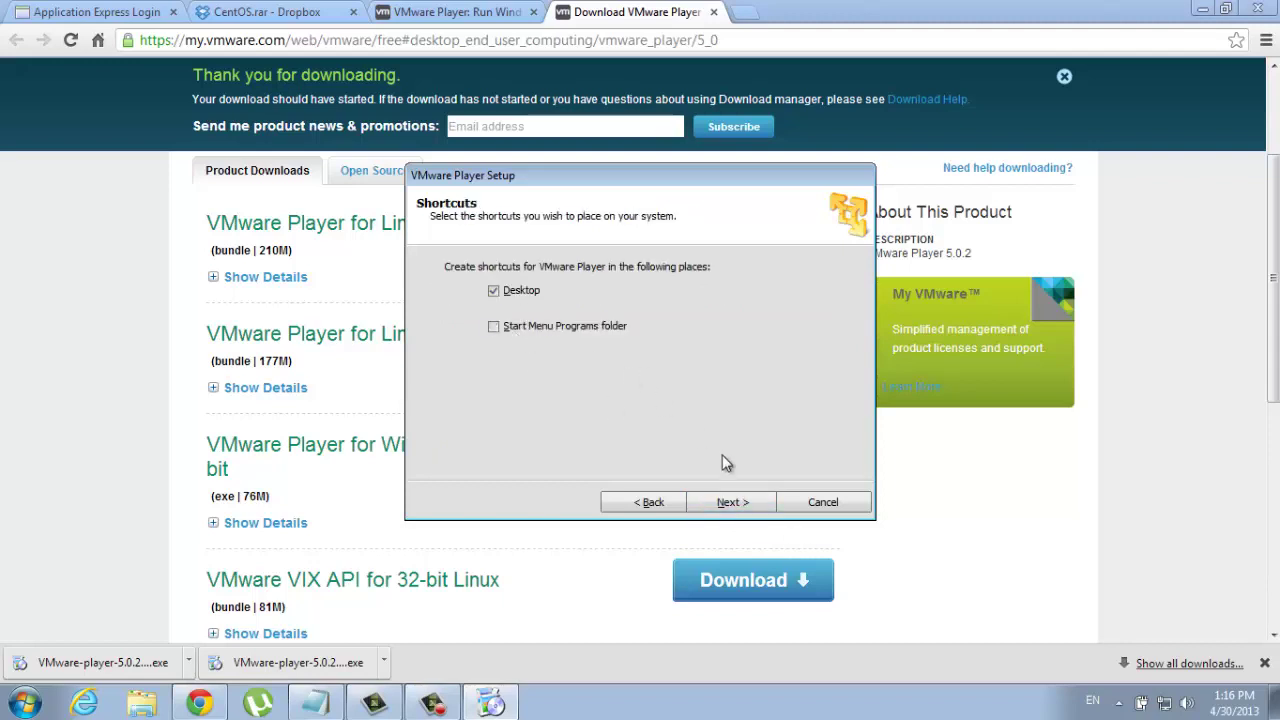
{"action": "left_click", "coordinate": [733, 504]}
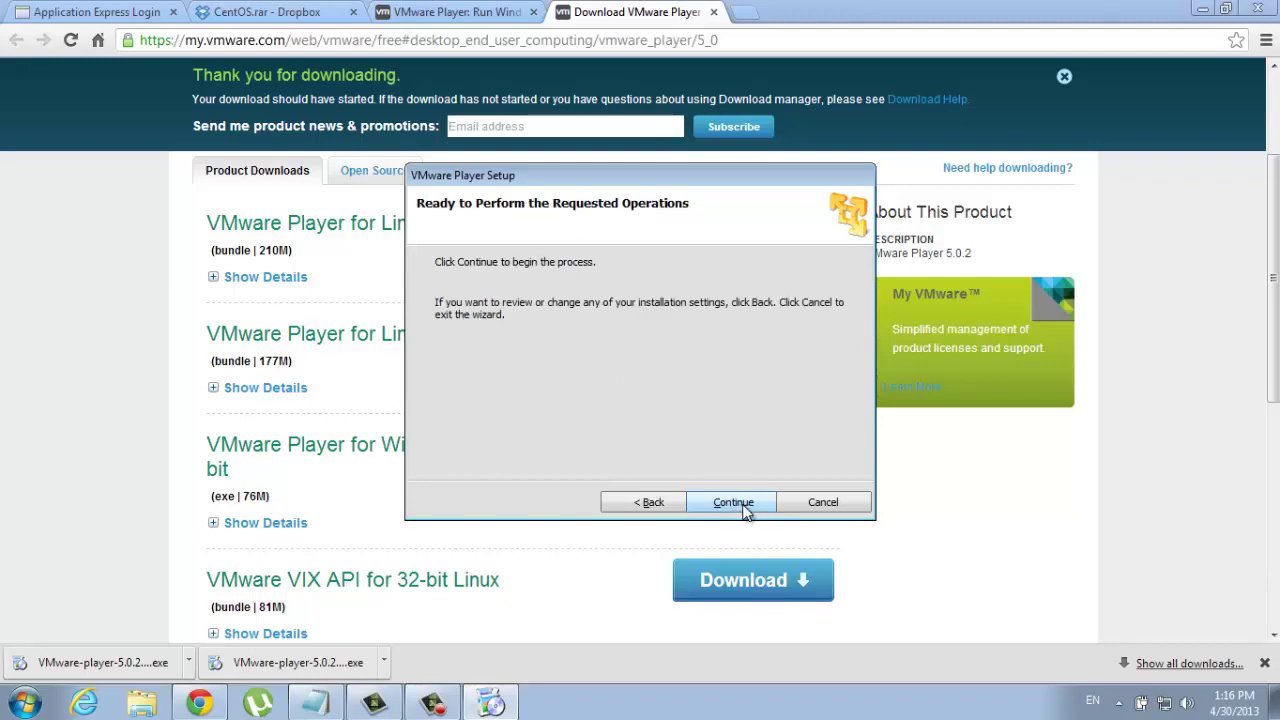
{"action": "left_click", "coordinate": [736, 497]}
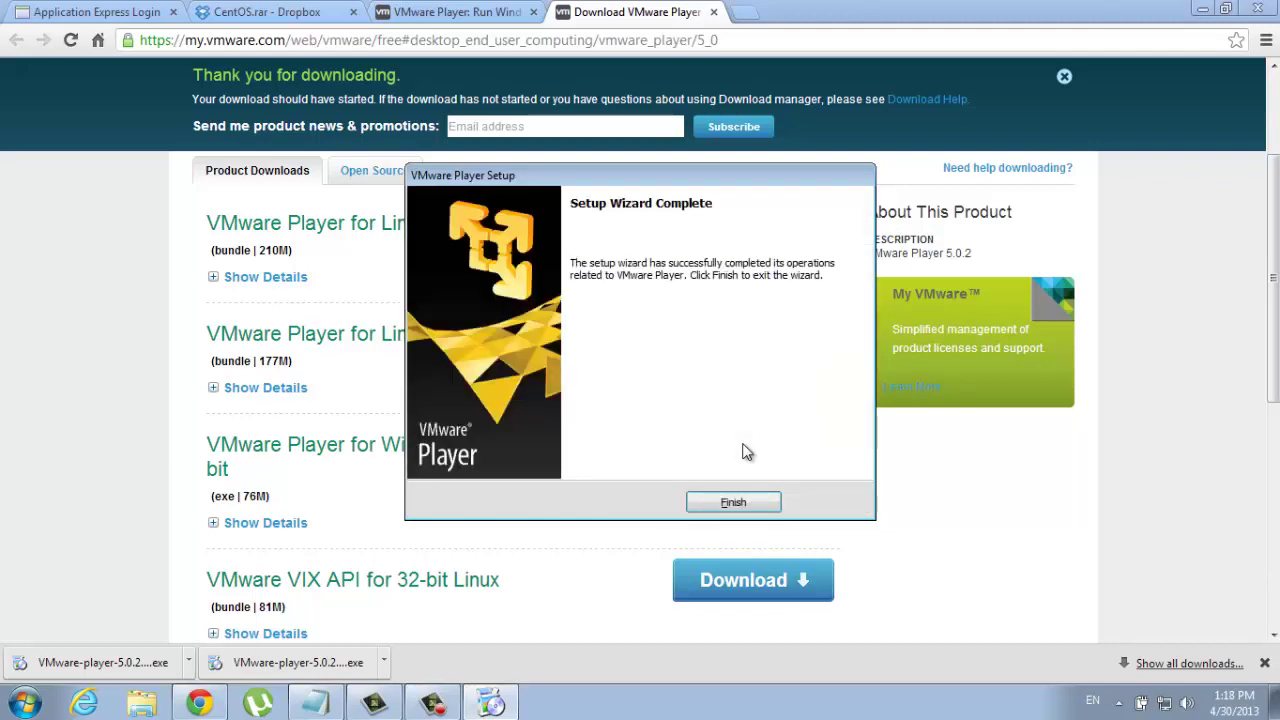
{"action": "left_click", "coordinate": [748, 505]}
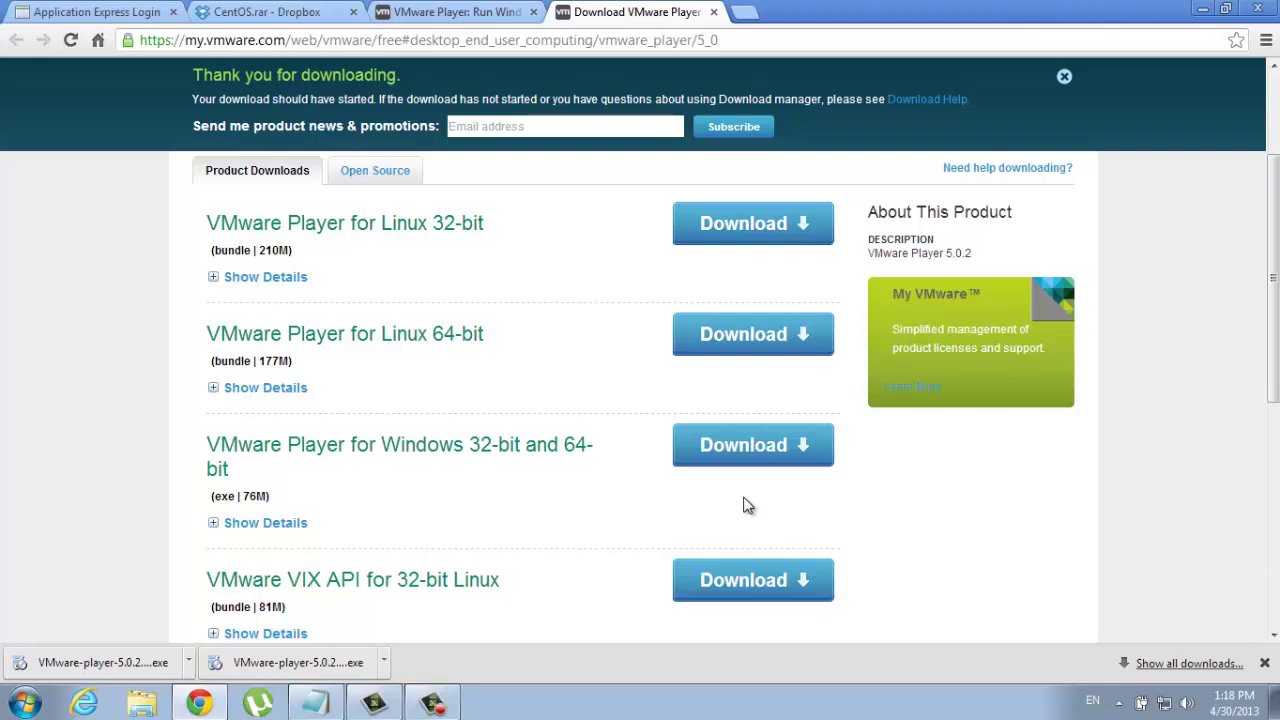
Start downloading CentOS.rar from its Dropbox page and minimize the browser to reveal the desktop
{"action": "left_click", "coordinate": [262, 20]}
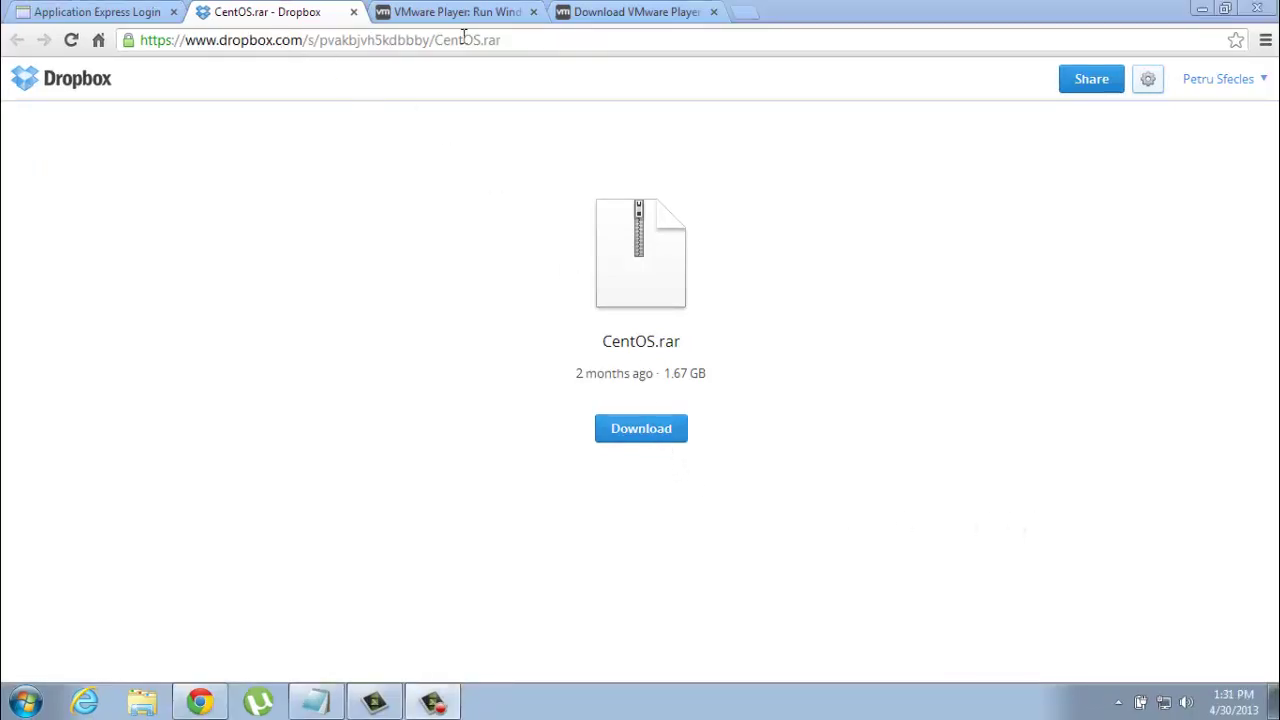
{"action": "left_click", "coordinate": [636, 434]}
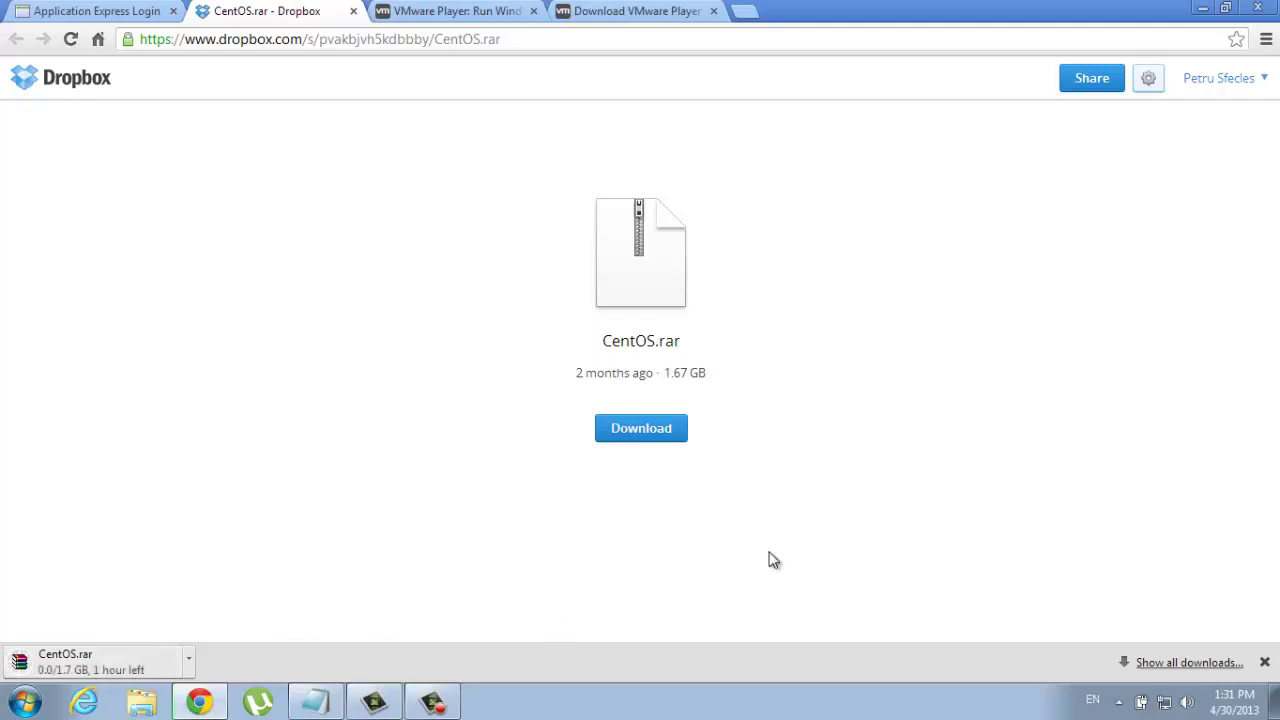
{"action": "left_click", "coordinate": [1203, 9]}
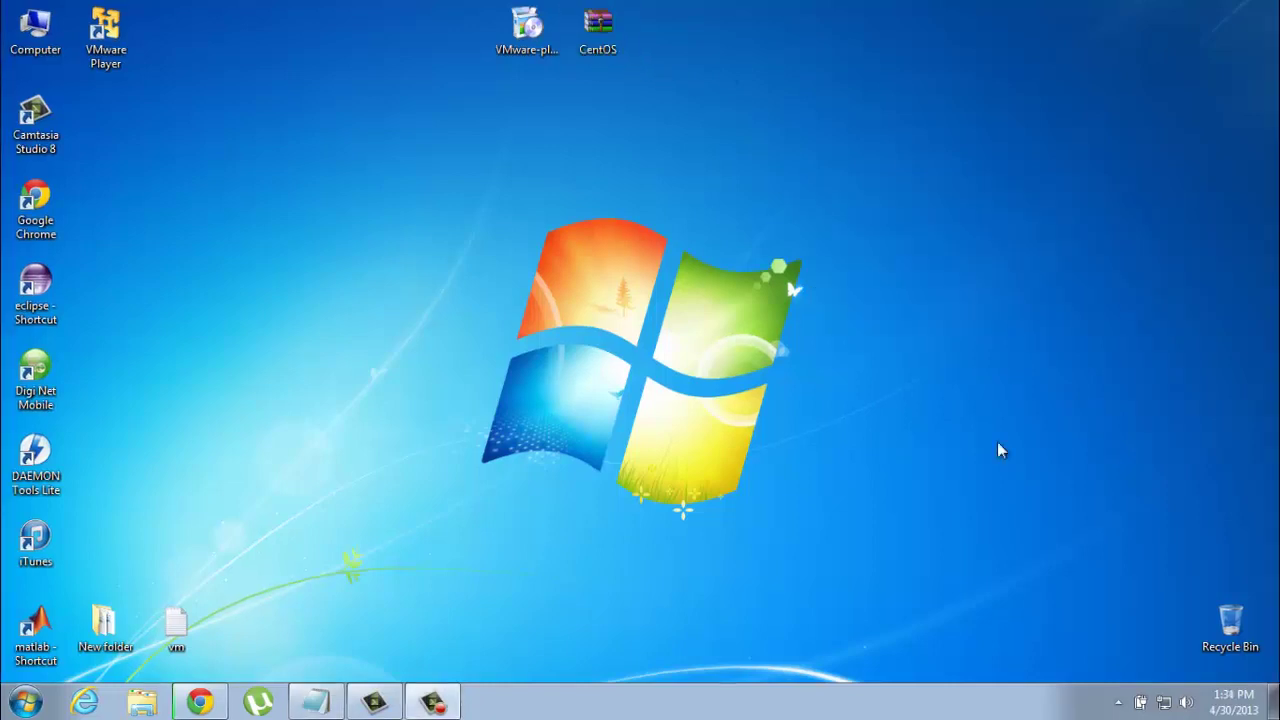
Extract the CentOS archive on the desktop into its own CentOS folder
{"action": "left_click", "coordinate": [604, 44]}
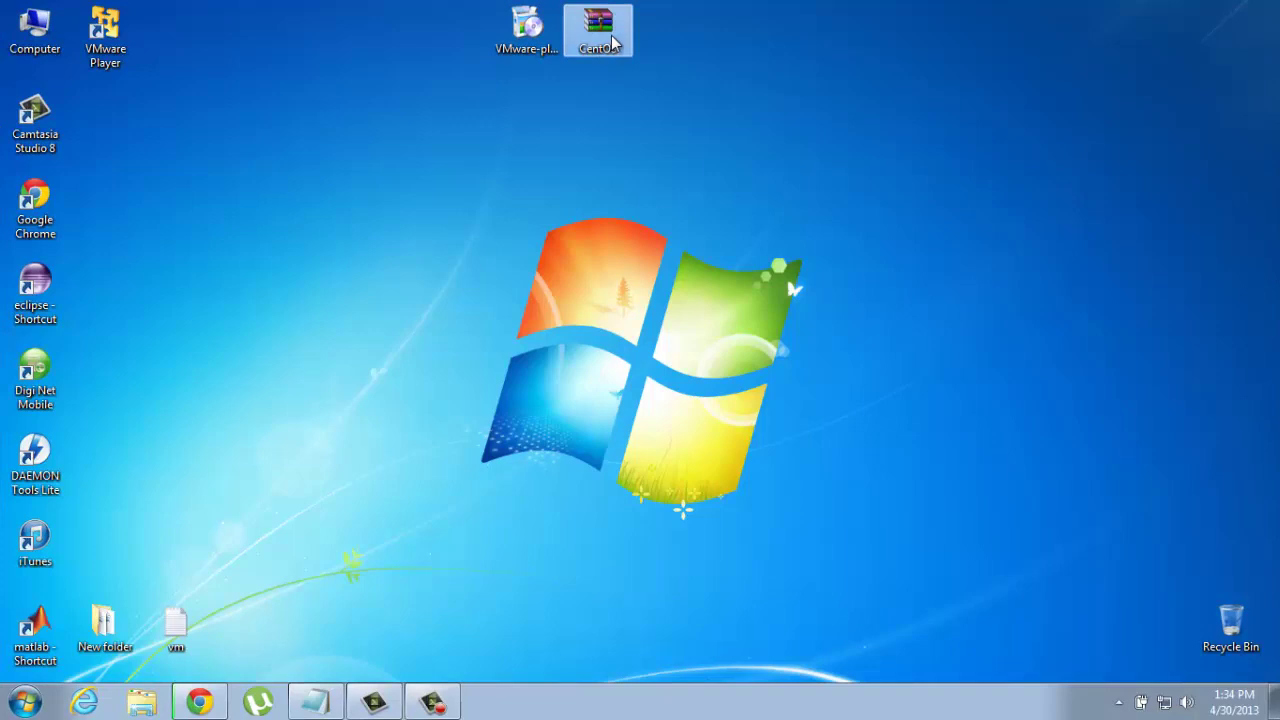
{"action": "double_click", "coordinate": [28, 38]}
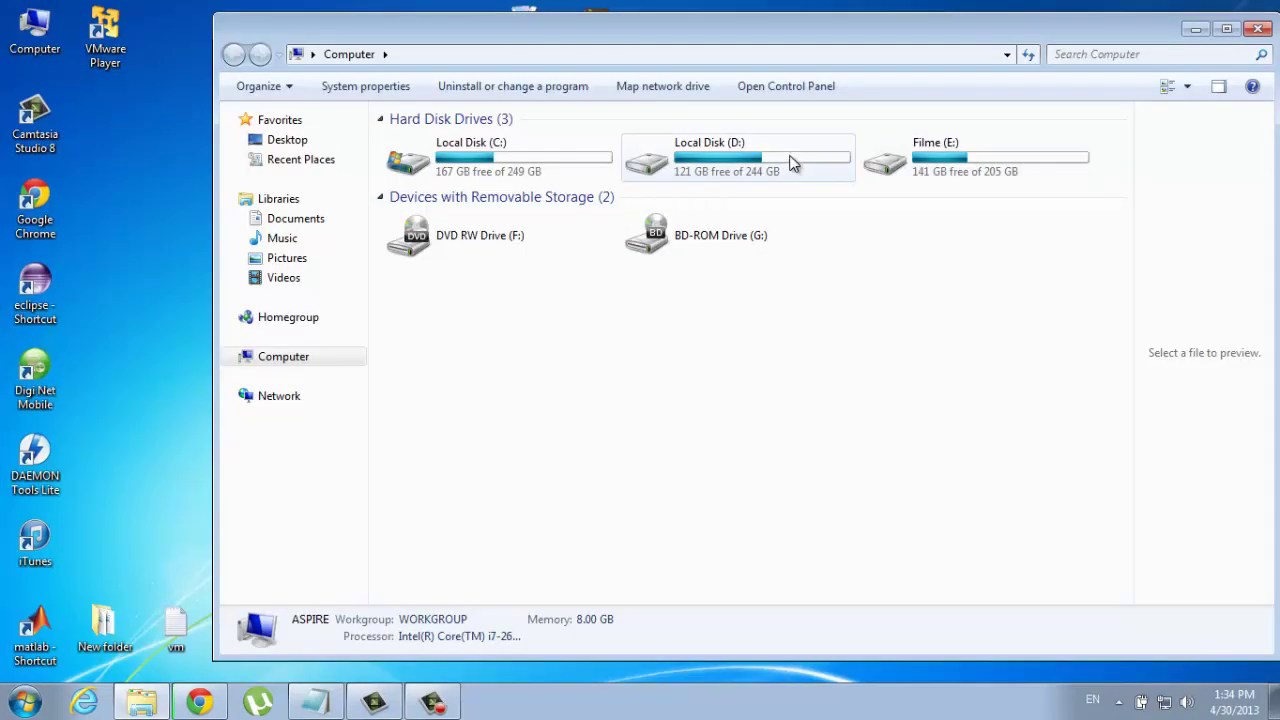
{"action": "left_click", "coordinate": [1257, 28]}
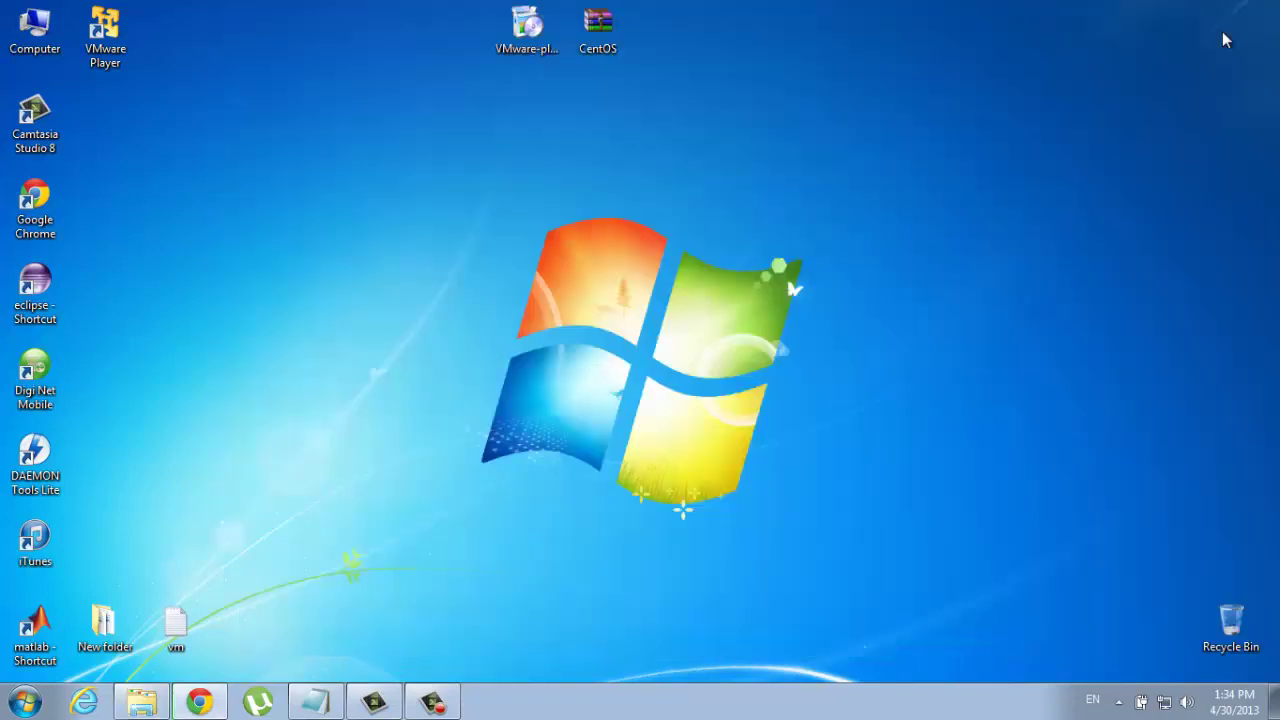
{"action": "right_click", "coordinate": [614, 38]}
{"action": "left_click", "coordinate": [697, 88]}
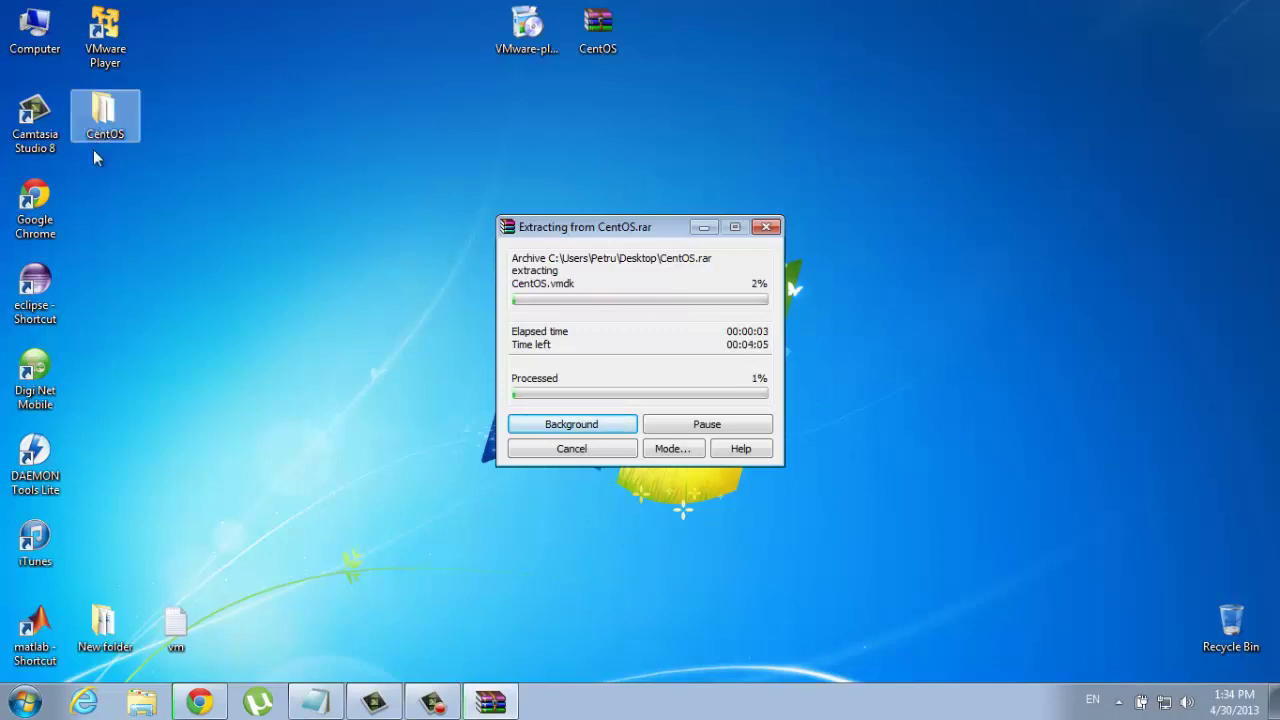
{"action": "left_click", "coordinate": [105, 118]}
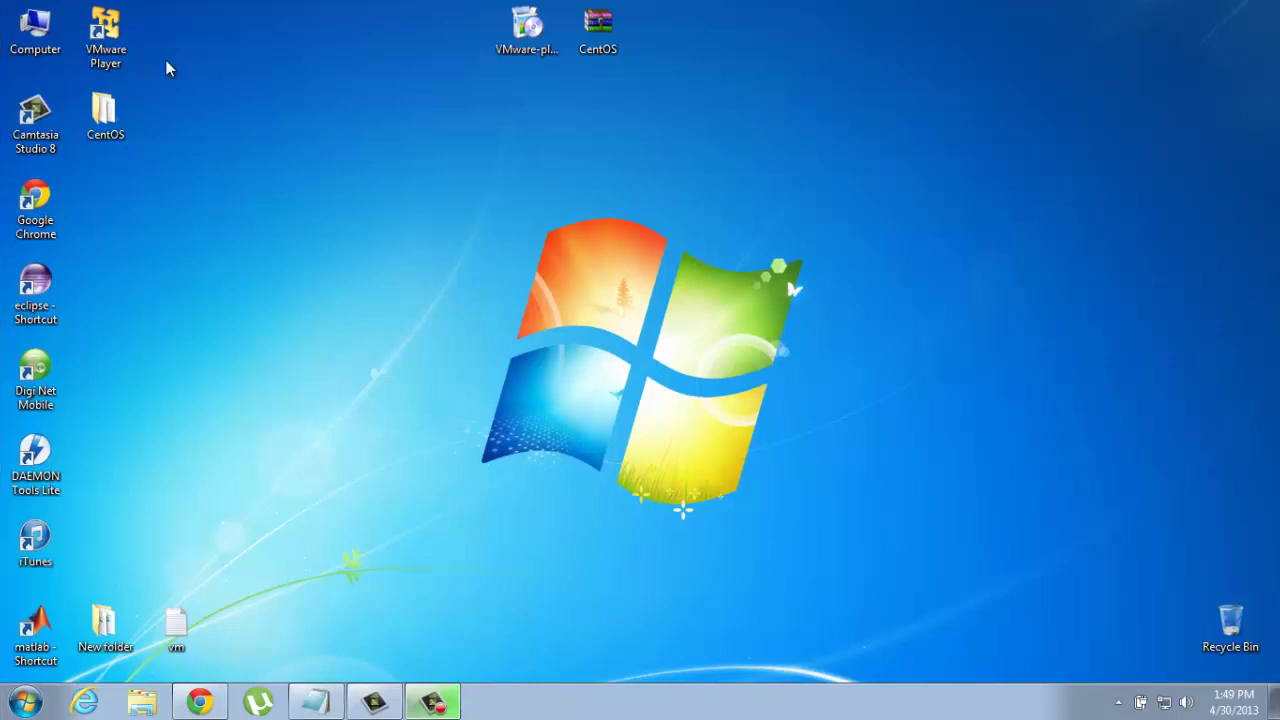
Launch VMware Player and open the existing CentOS virtual machine from the CentOS folder on the Desktop
{"action": "double_click", "coordinate": [133, 40]}
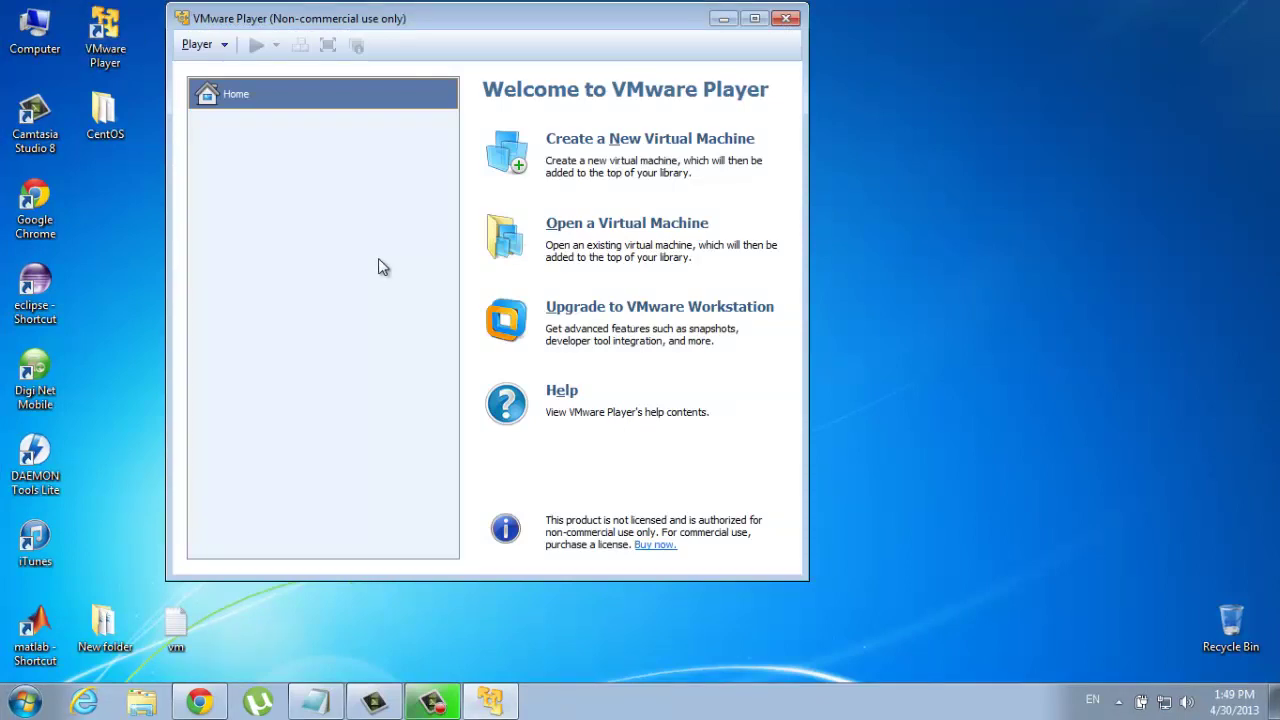
{"action": "left_click", "coordinate": [551, 231]}
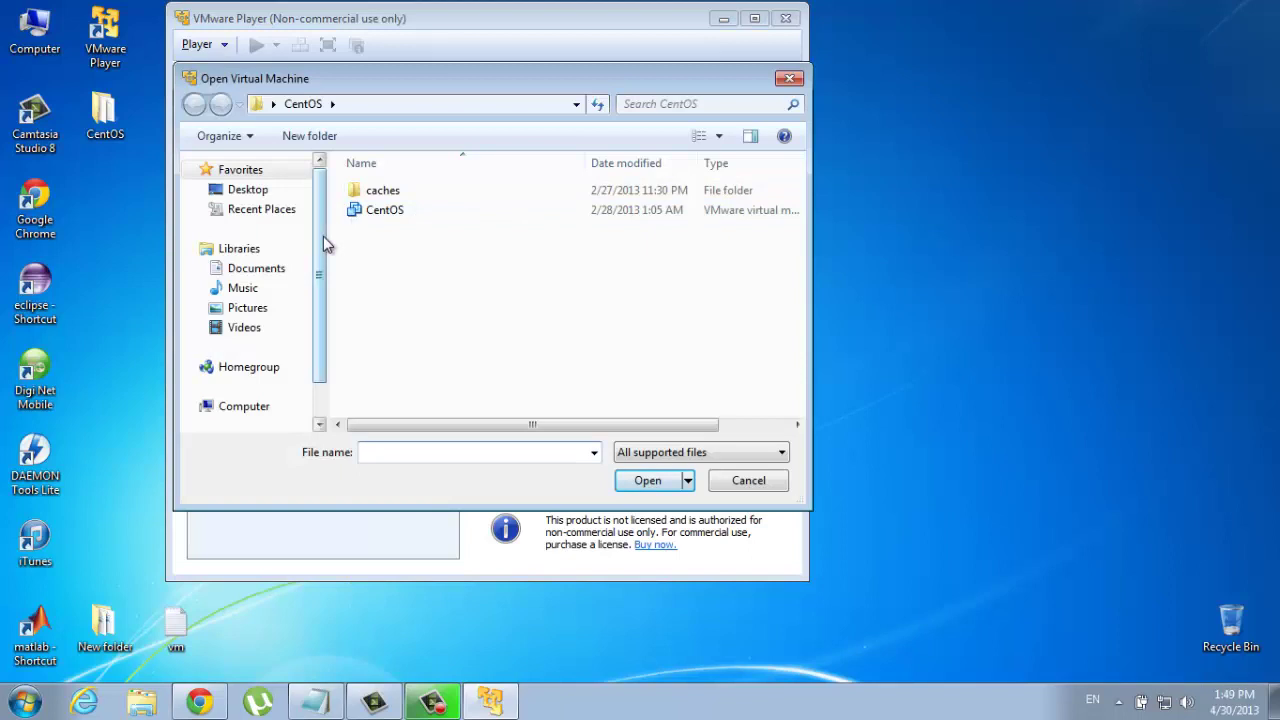
{"action": "scroll", "coordinate": [323, 236], "scroll_direction": "down", "scroll_amount": 1}
{"action": "scroll", "coordinate": [320, 308], "scroll_direction": "up", "scroll_amount": 1}
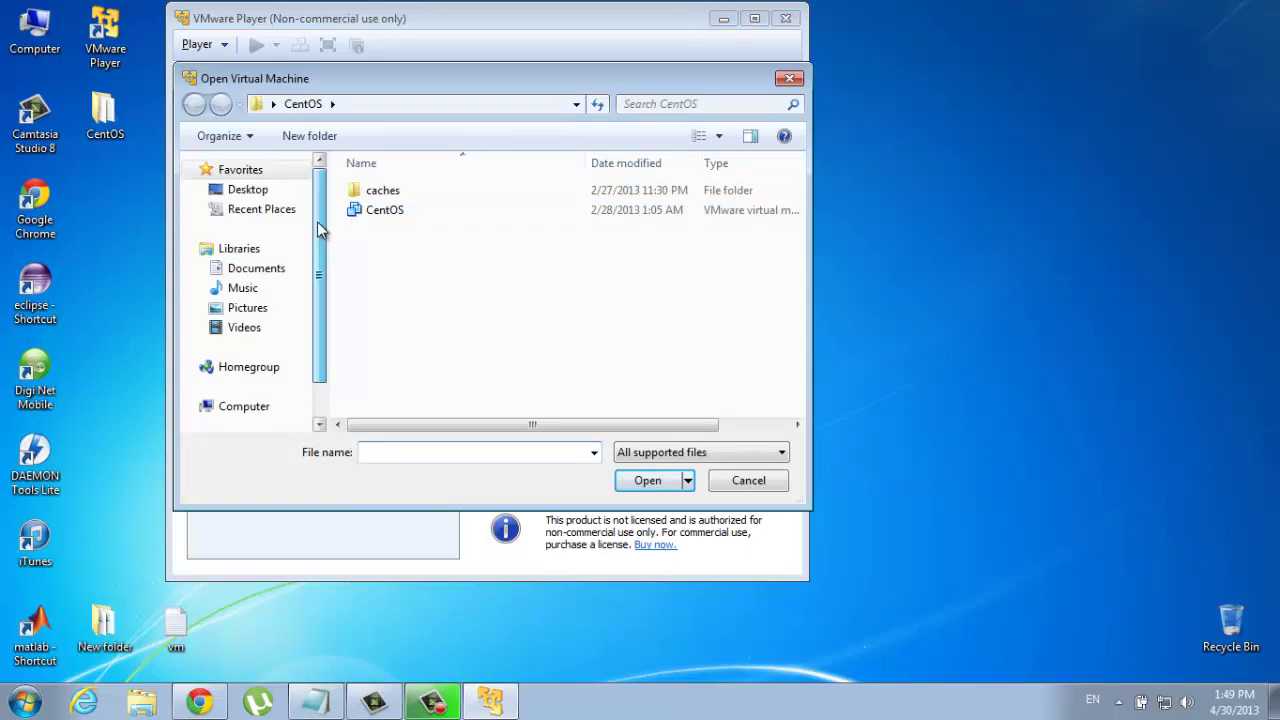
{"action": "left_click", "coordinate": [250, 190]}
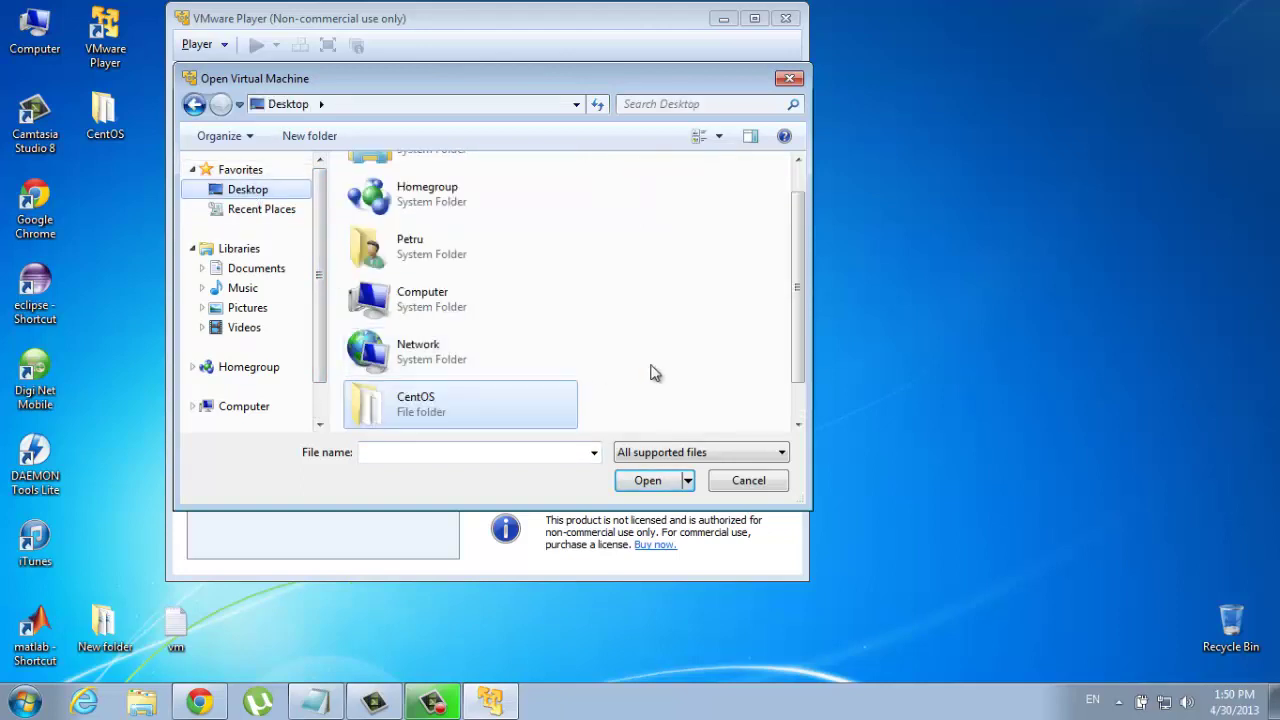
{"action": "scroll", "coordinate": [796, 292], "scroll_direction": "down", "scroll_amount": 1}
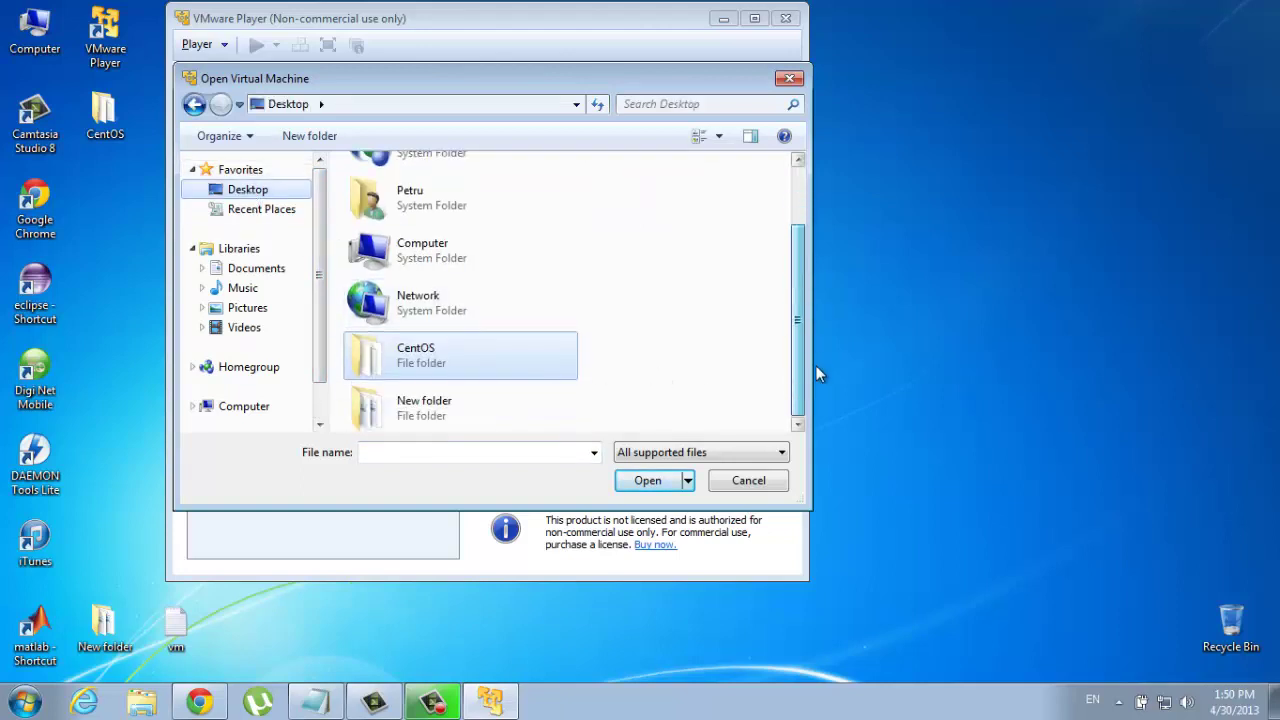
{"action": "double_click", "coordinate": [390, 377]}
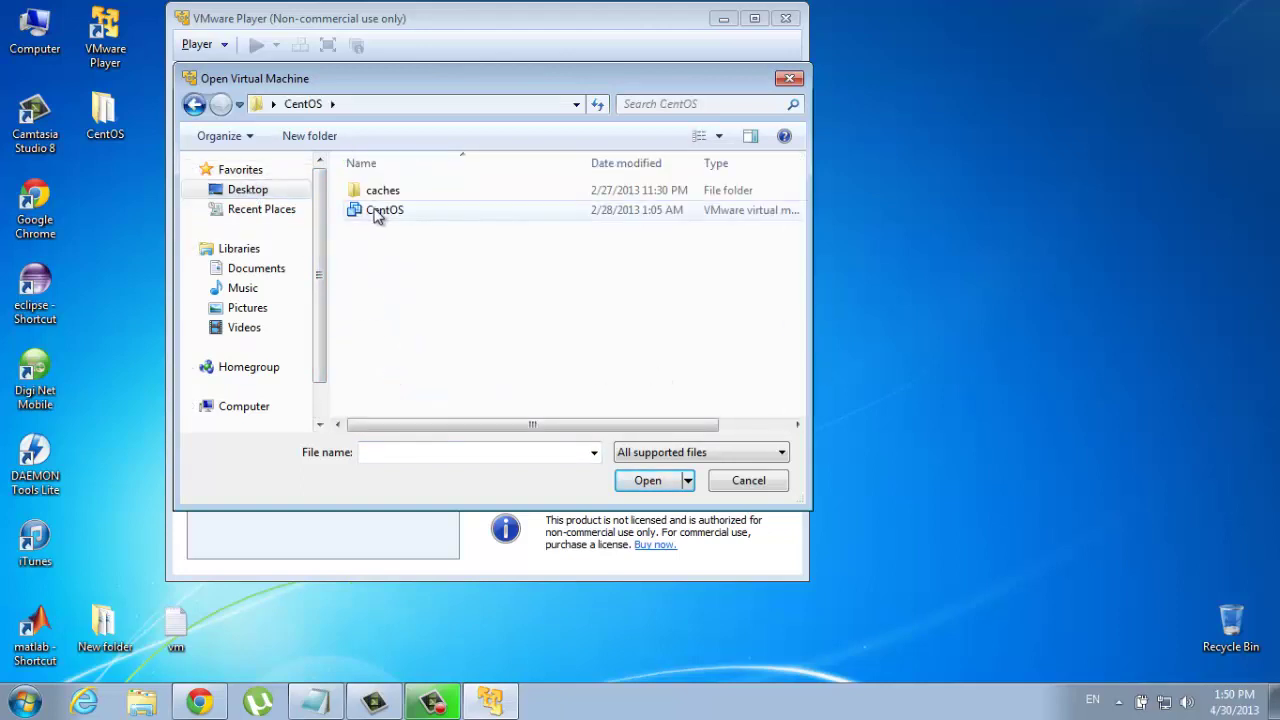
{"action": "left_click", "coordinate": [376, 216]}
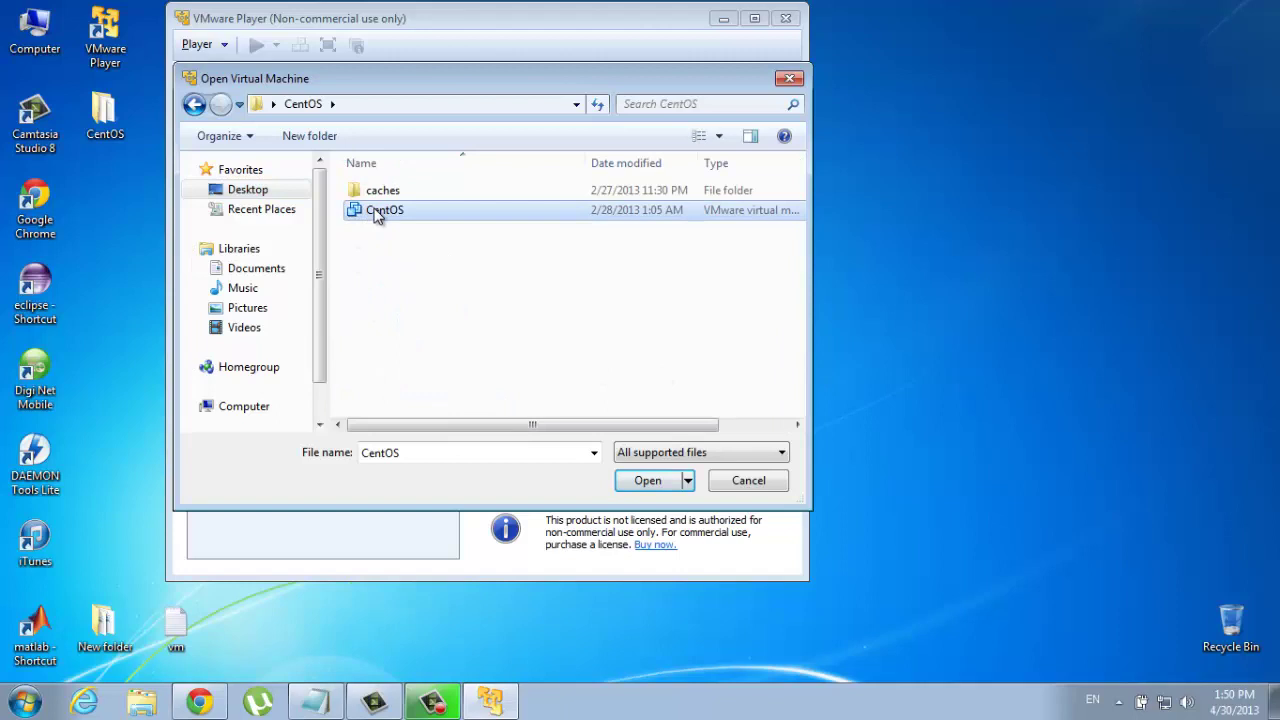
{"action": "left_click", "coordinate": [647, 481]}
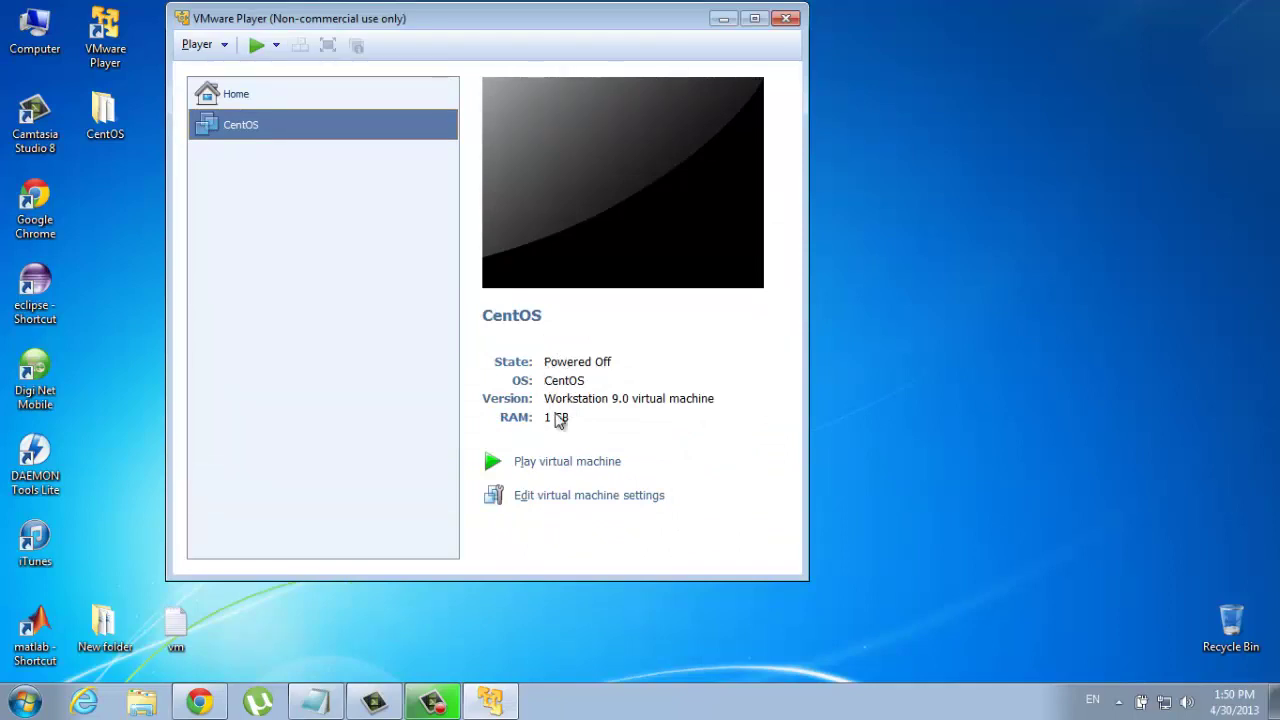
Set the CentOS virtual machine's memory to 2048 MB and its number of processor cores to 2
{"action": "left_click", "coordinate": [610, 494]}
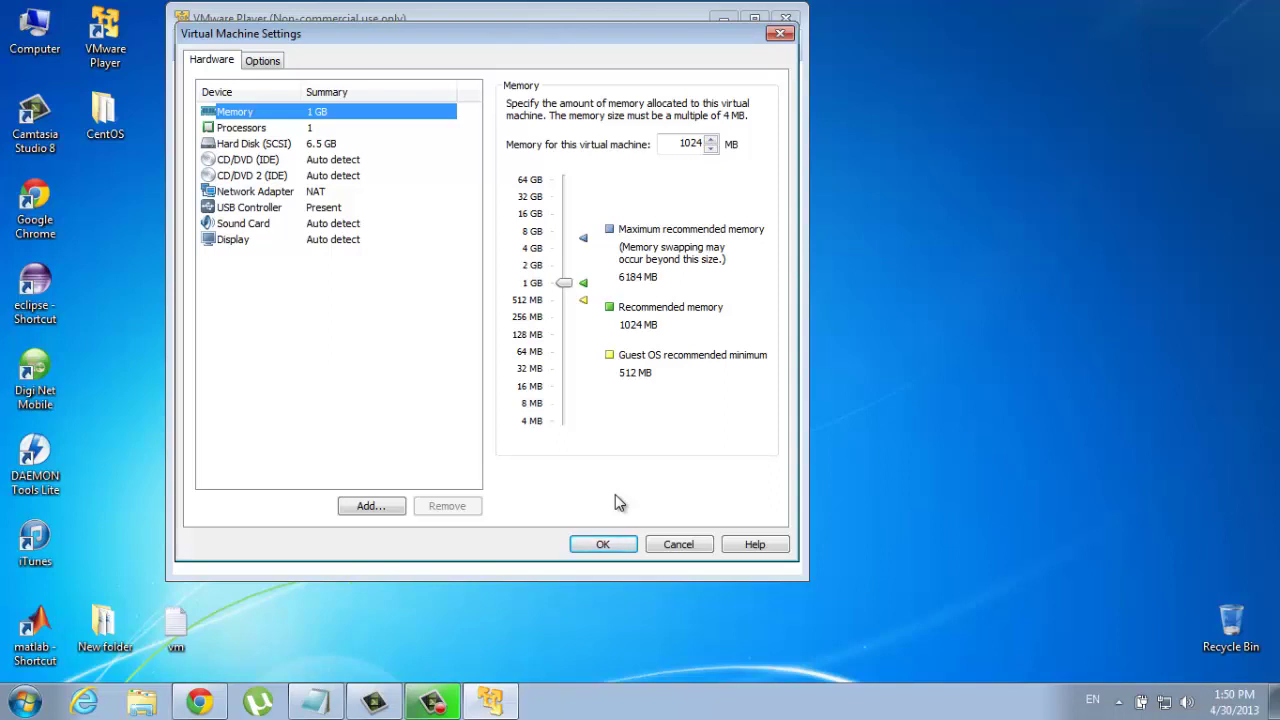
{"action": "left_click", "coordinate": [566, 285]}
{"action": "left_click_drag", "start_coordinate": [566, 285], "coordinate": [566, 265]}
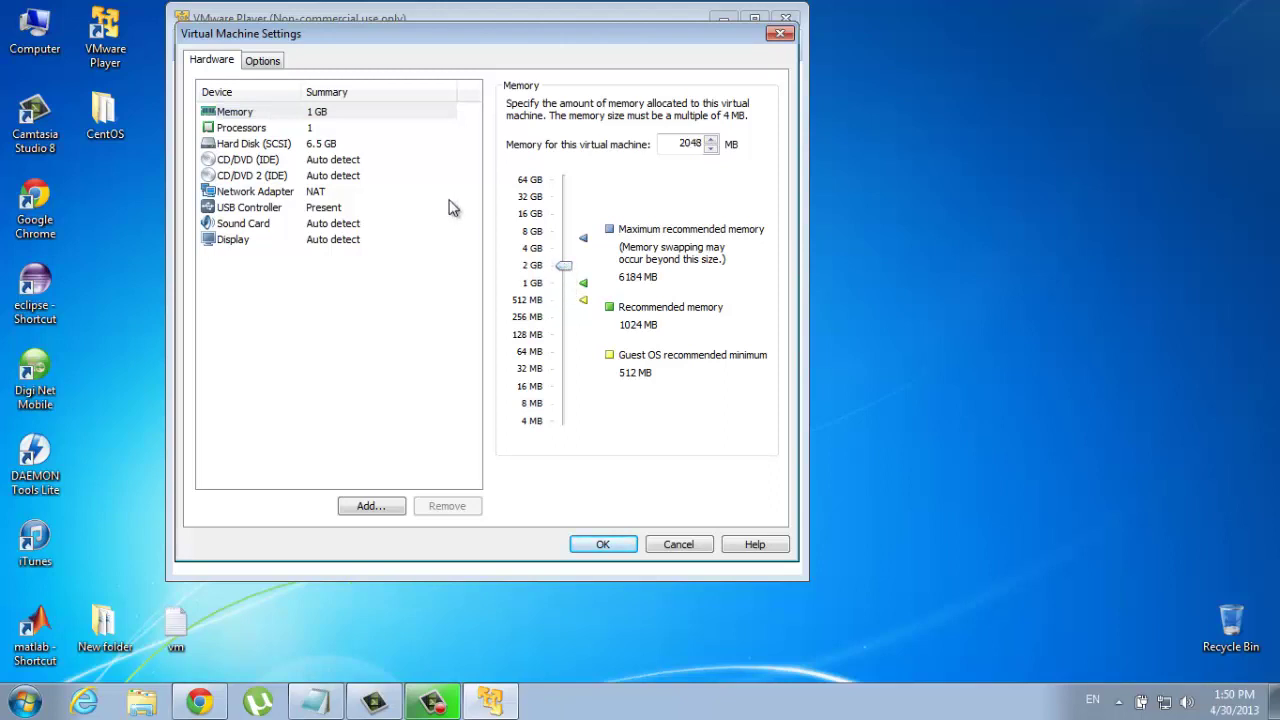
{"action": "left_click", "coordinate": [318, 131]}
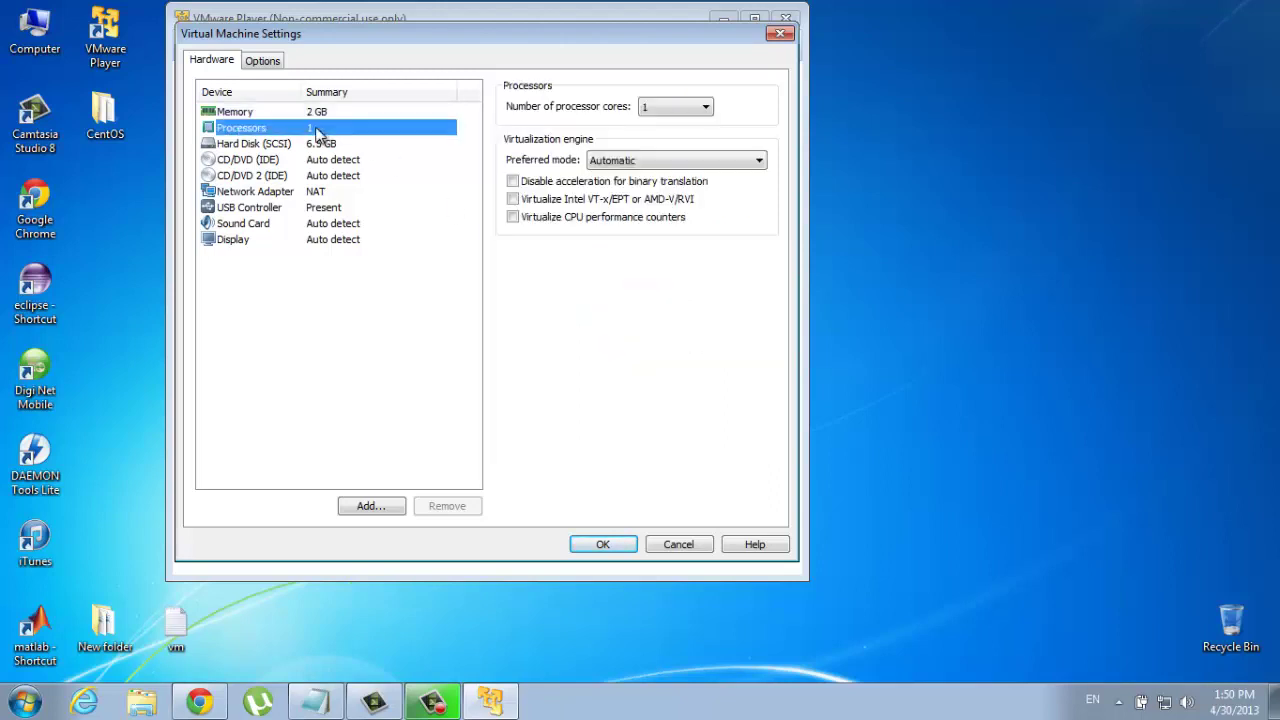
{"action": "left_click", "coordinate": [703, 107]}
{"action": "left_click", "coordinate": [672, 136]}
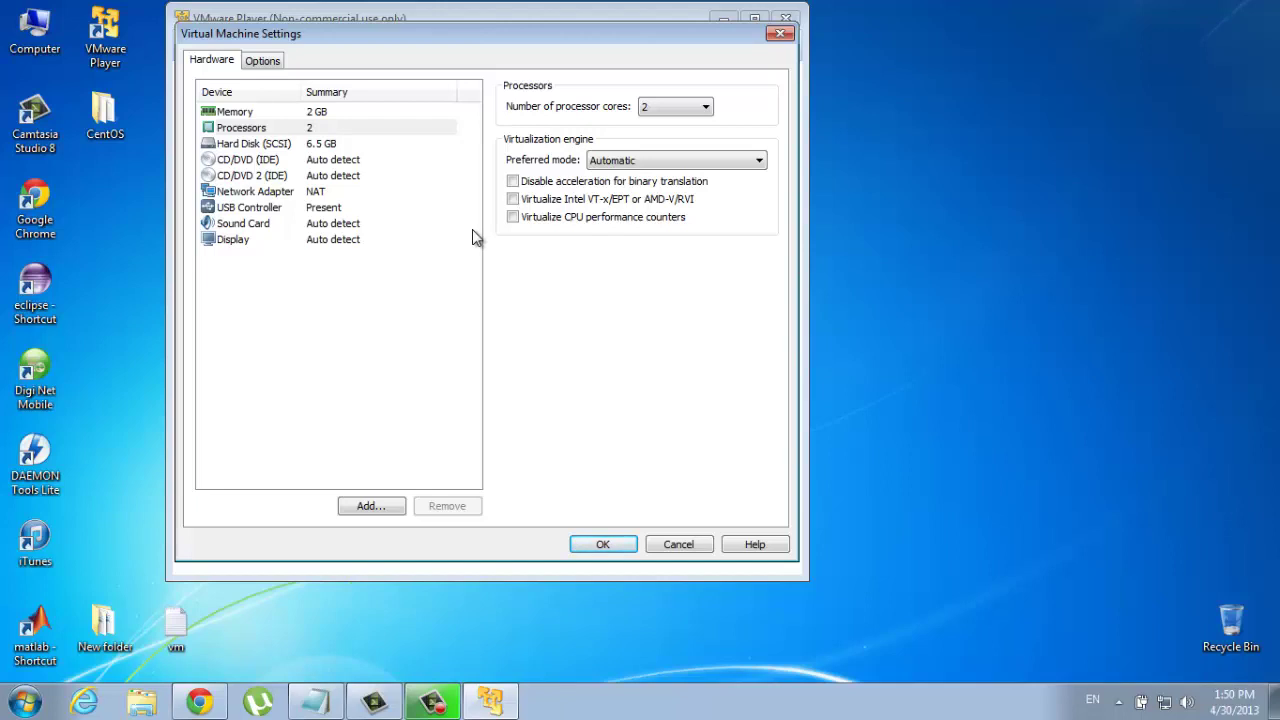
{"action": "left_click", "coordinate": [608, 544]}
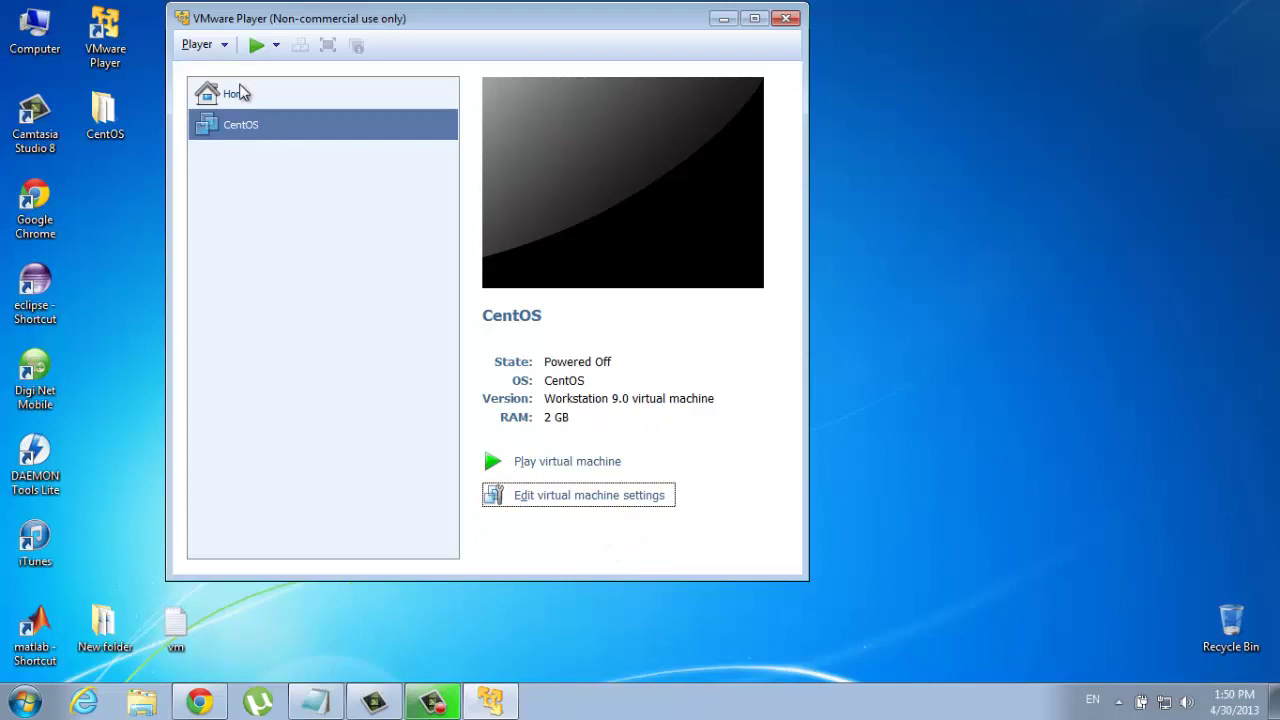
Start the CentOS virtual machine, answering that it was moved, and dismiss the removable devices hint
{"action": "left_click", "coordinate": [256, 48]}
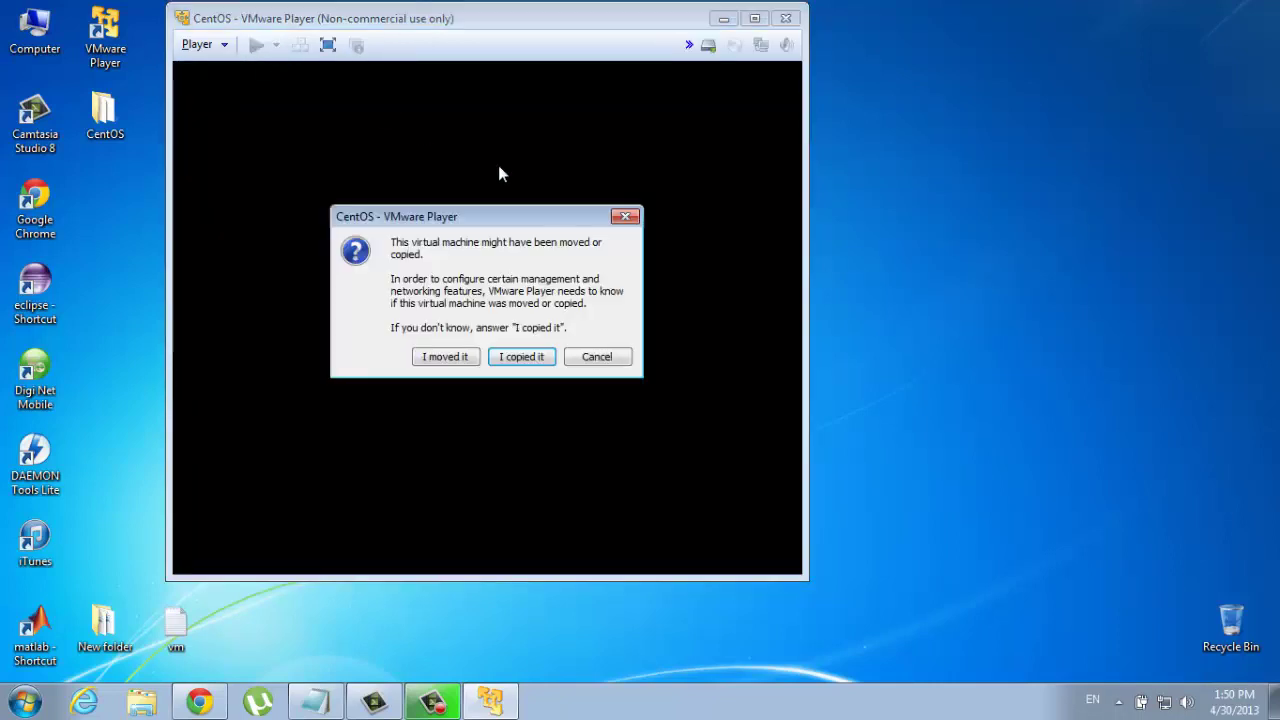
{"action": "left_click", "coordinate": [445, 356]}
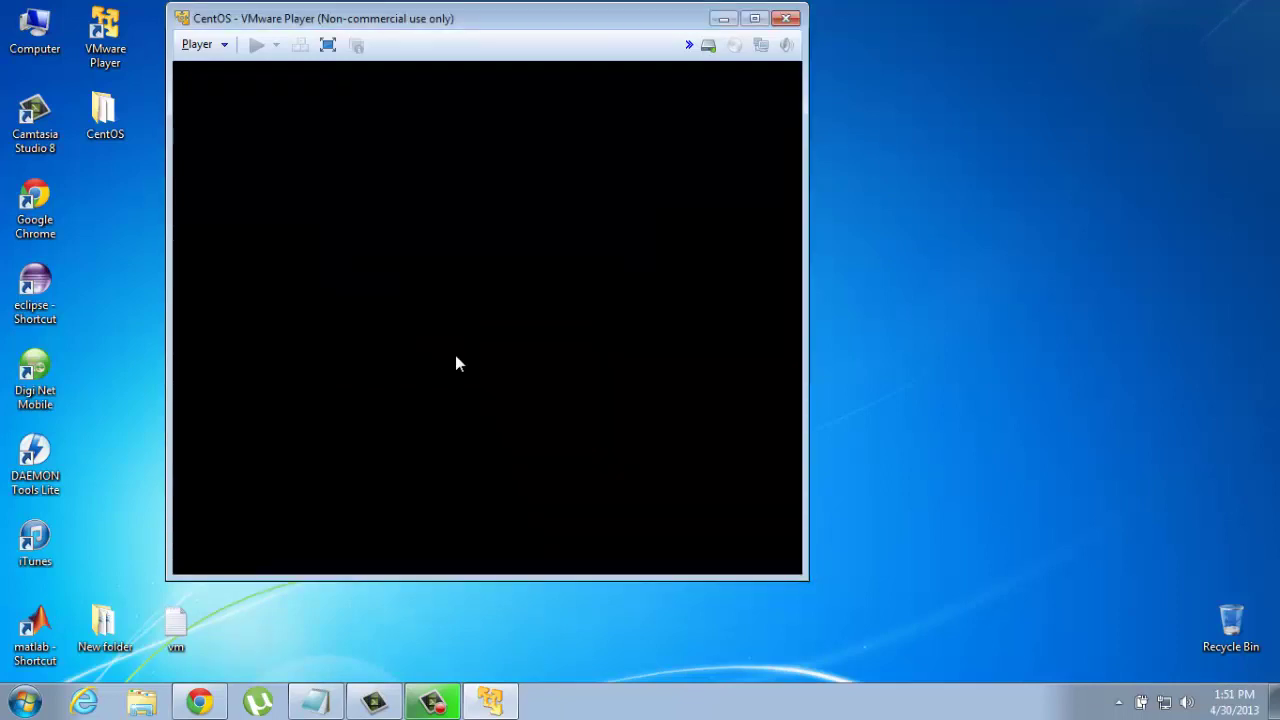
{"action": "left_click", "coordinate": [455, 358]}
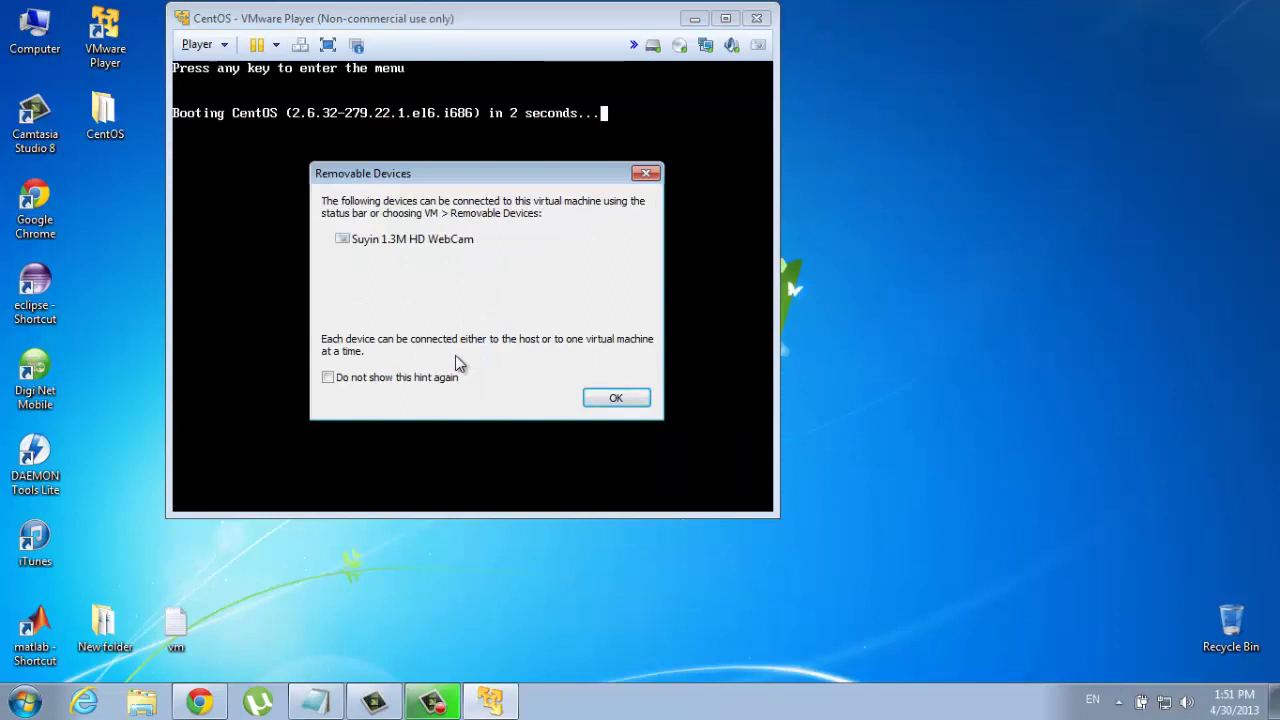
{"action": "left_click", "coordinate": [646, 176]}
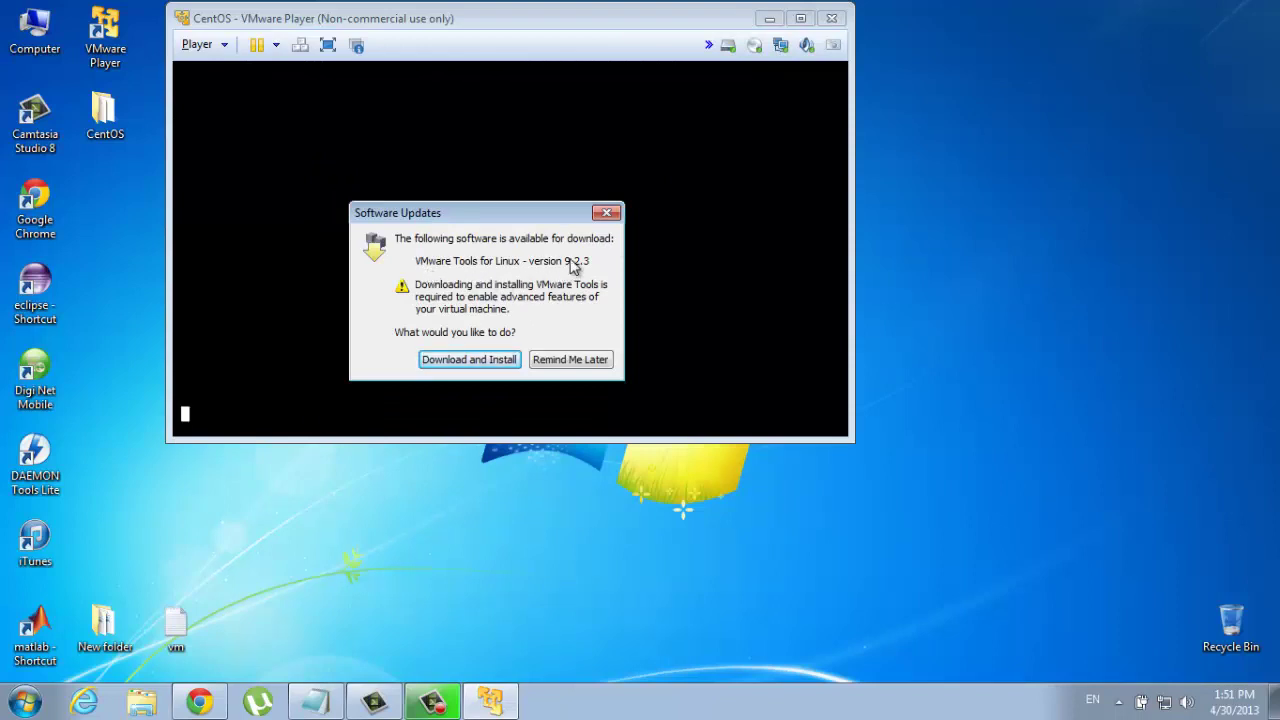
Start downloading and installing VMware Tools for Linux and hide the update progress window
{"action": "left_click", "coordinate": [468, 359]}
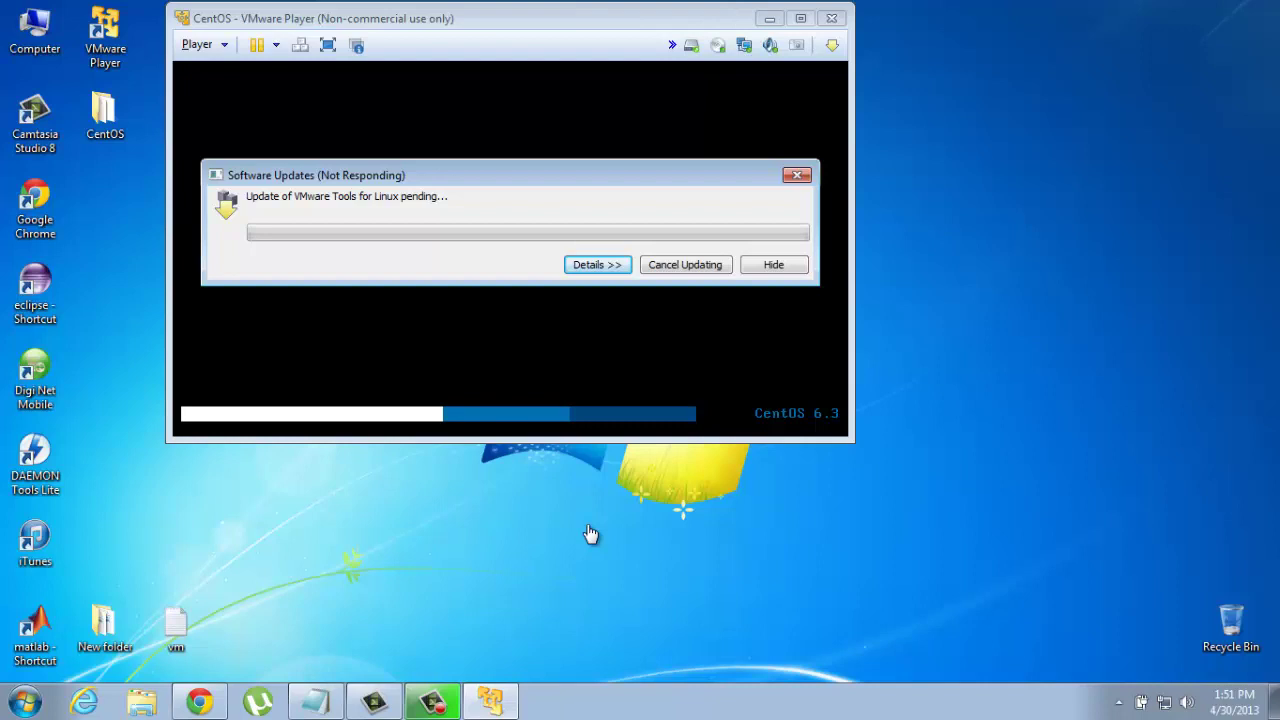
{"action": "left_click", "coordinate": [591, 204]}
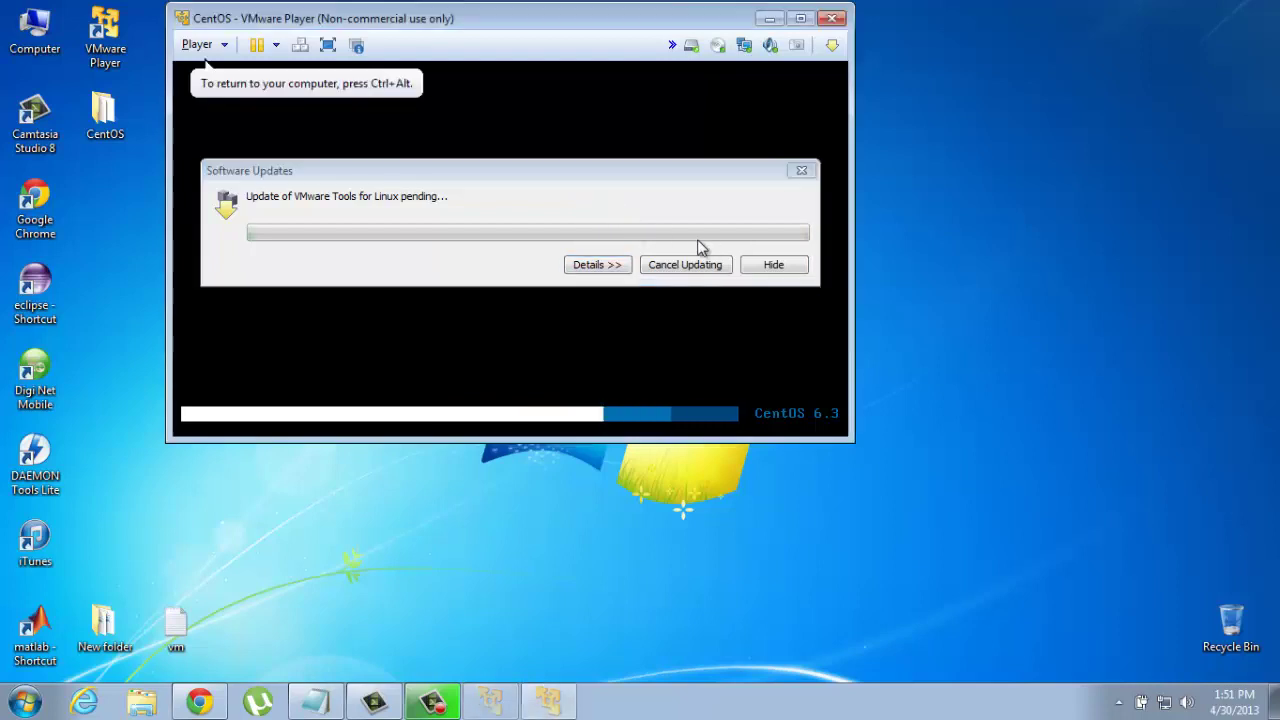
{"action": "left_click", "coordinate": [774, 265]}
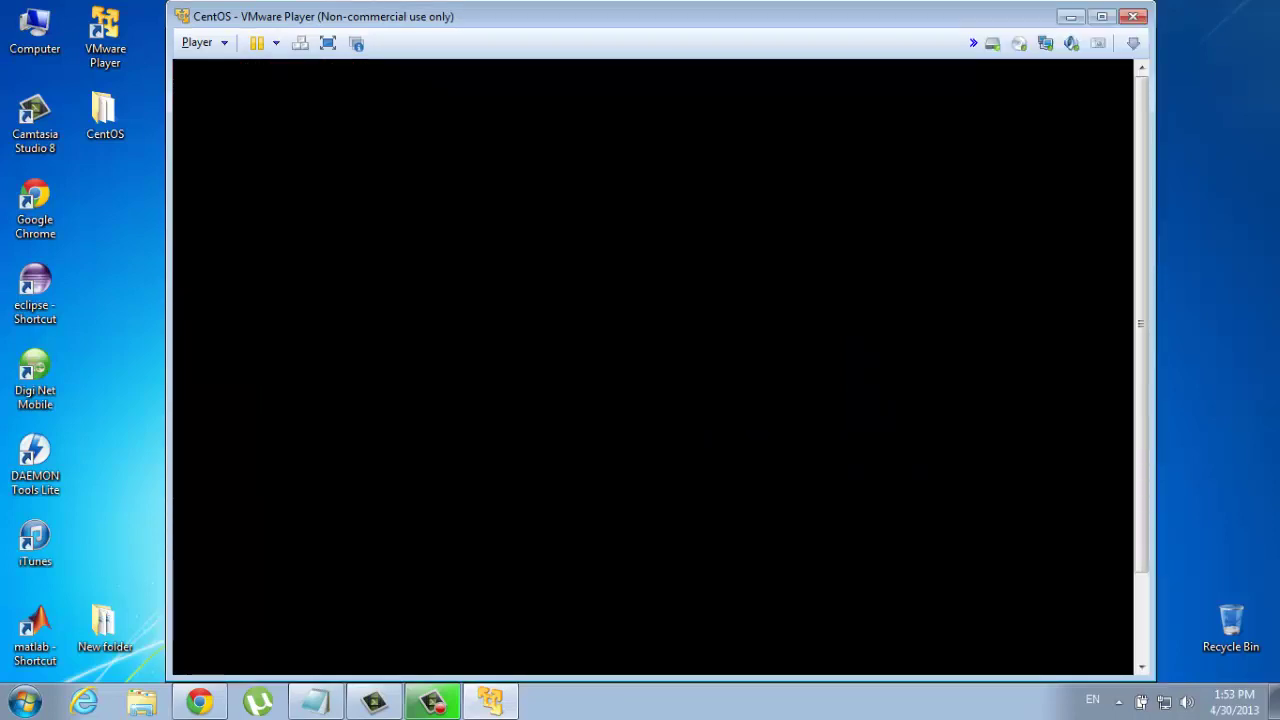
Maximize the CentOS virtual machine window
{"action": "left_click", "coordinate": [1097, 18]}
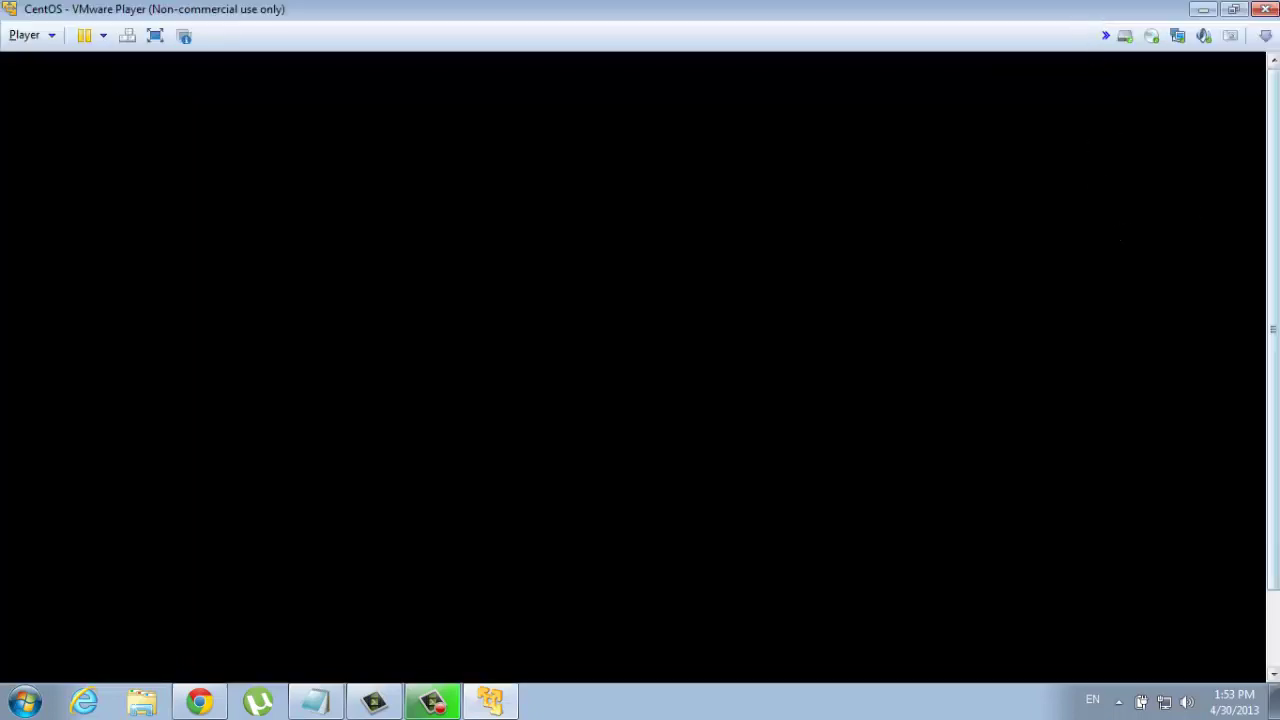
{"action": "left_click_drag", "start_coordinate": [1272, 191], "coordinate": [1275, 255]}
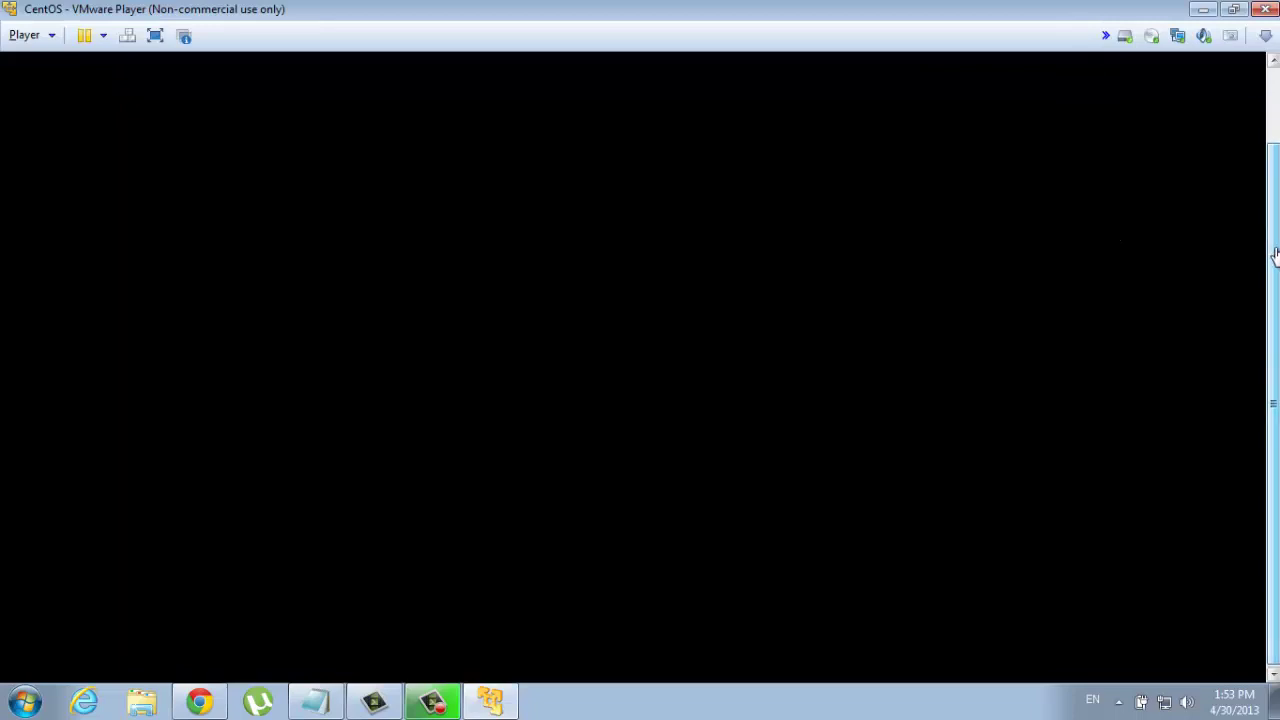